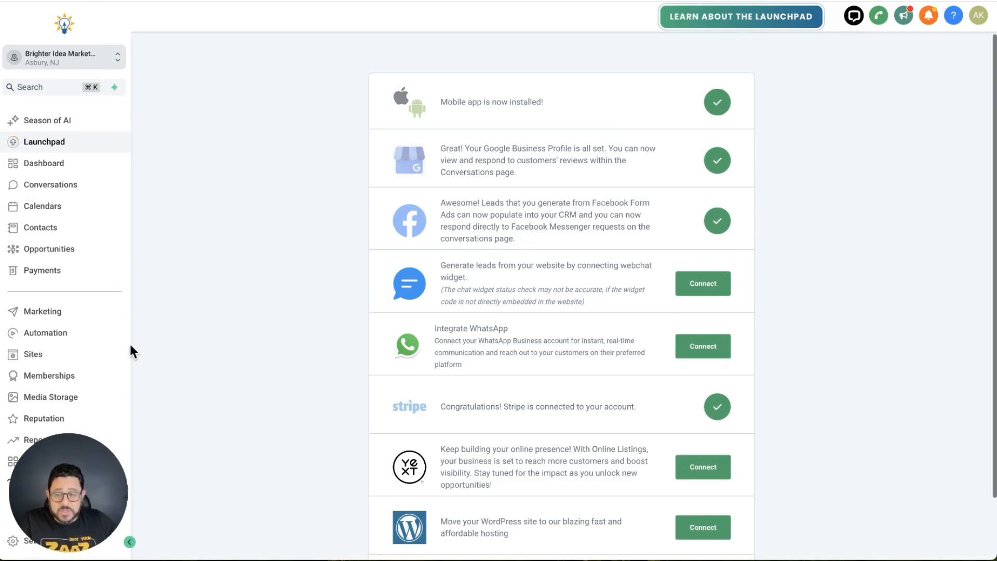
Create a new website chat widget of the SMS / Email chat type
{"action": "left_click", "coordinate": [79, 359]}
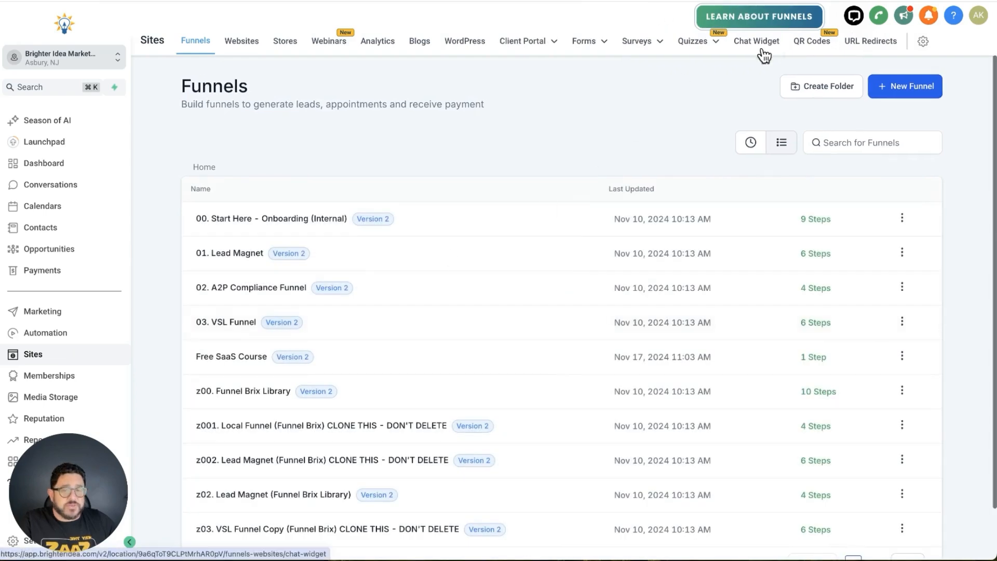
{"action": "left_click", "coordinate": [768, 51]}
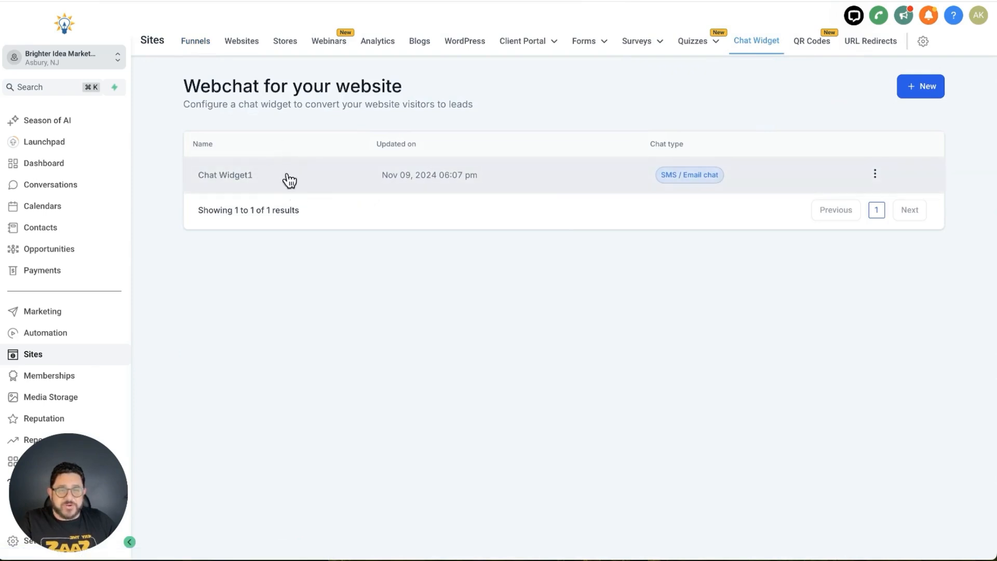
{"action": "left_click", "coordinate": [929, 91]}
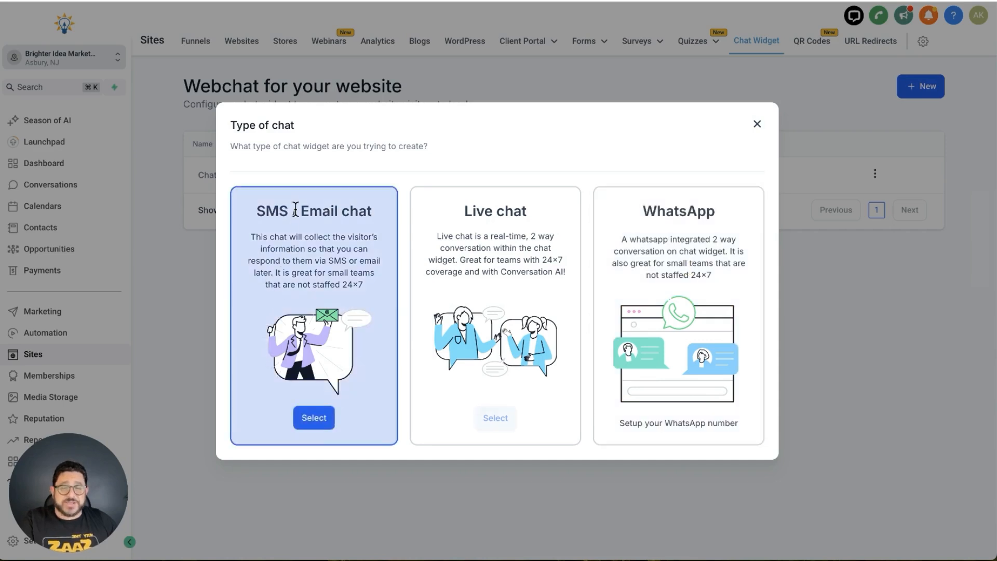
{"action": "left_click", "coordinate": [318, 418]}
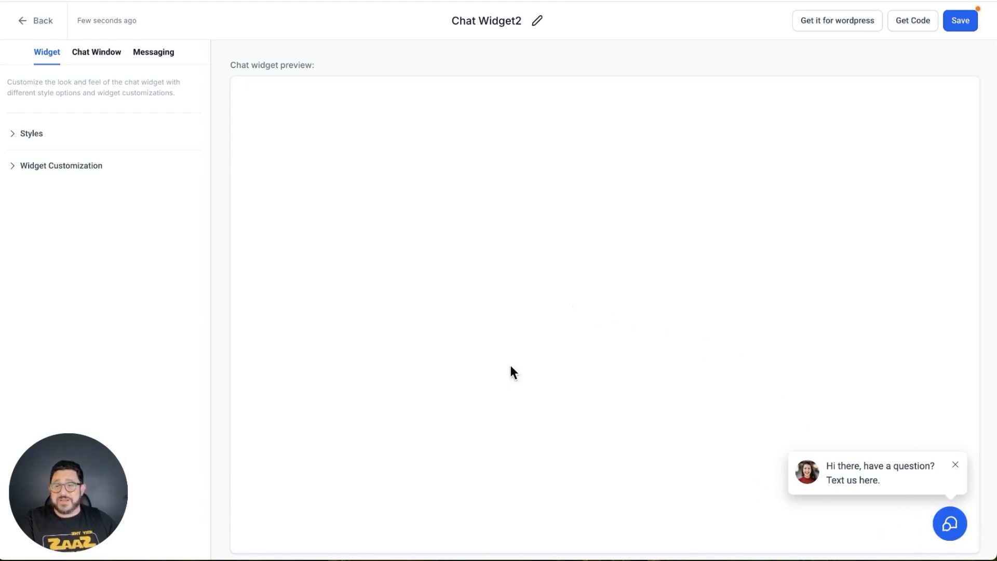
{"action": "mouse_move", "coordinate": [79, 464]}
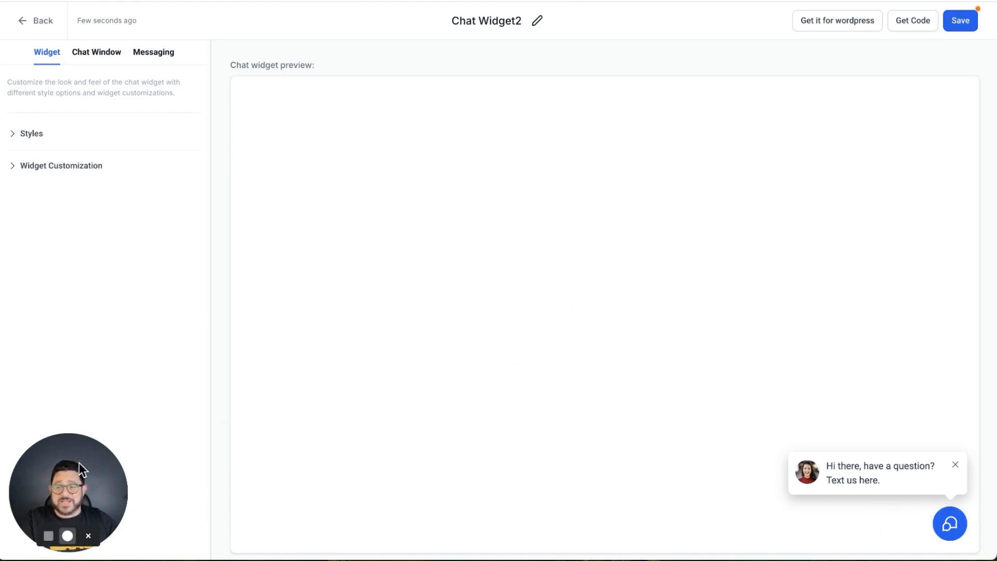
{"action": "left_click", "coordinate": [88, 536]}
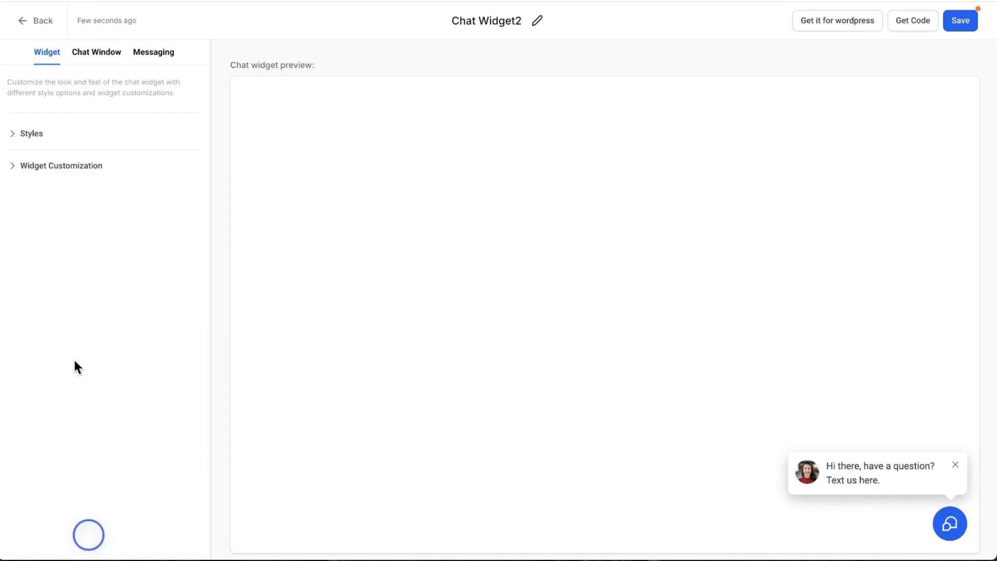
Expand the widget's Styles settings and try the chat prompt without an avatar before reselecting the avatar prompt
{"action": "left_click", "coordinate": [14, 133]}
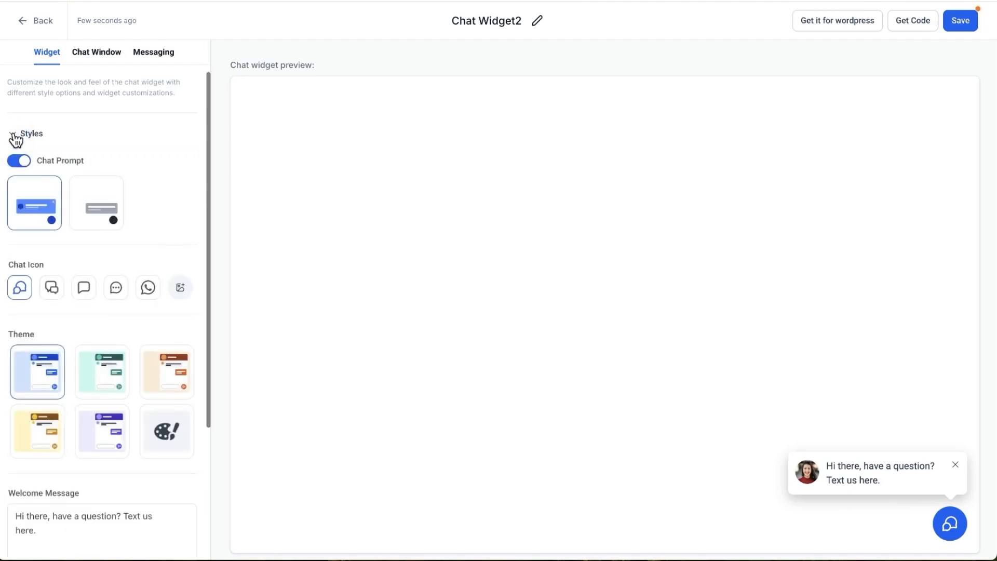
{"action": "left_click", "coordinate": [97, 193]}
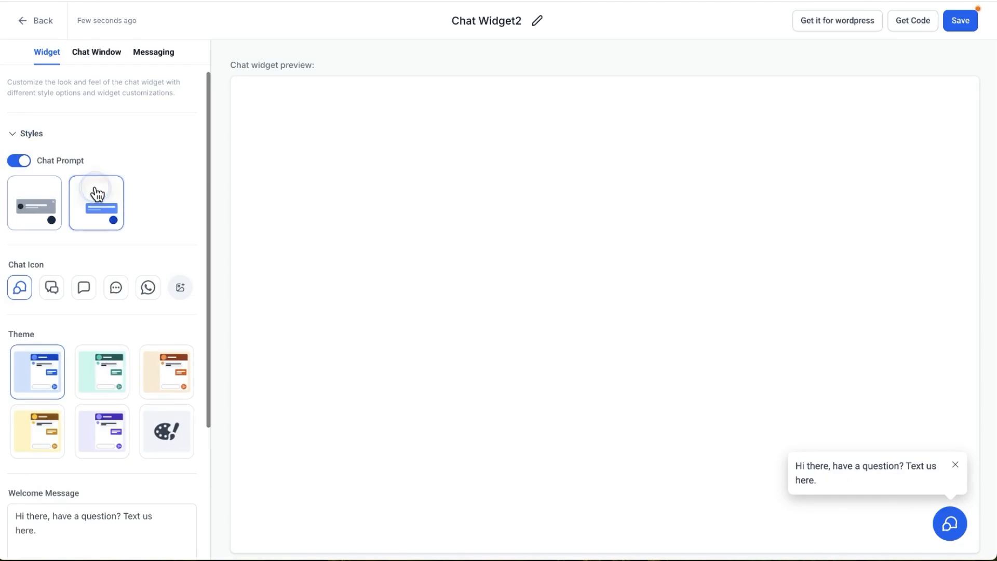
{"action": "left_click", "coordinate": [52, 202]}
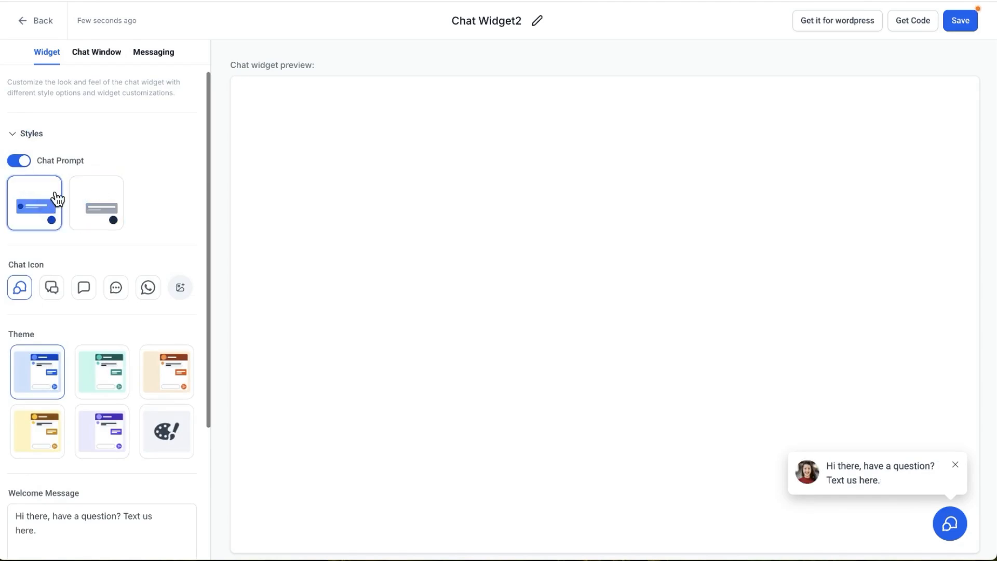
Try alternative chat icons, including the double bubble and WhatsApp ones, and reselect the first icon
{"action": "scroll", "coordinate": [35, 213], "scroll_direction": "down", "scroll_amount": 1}
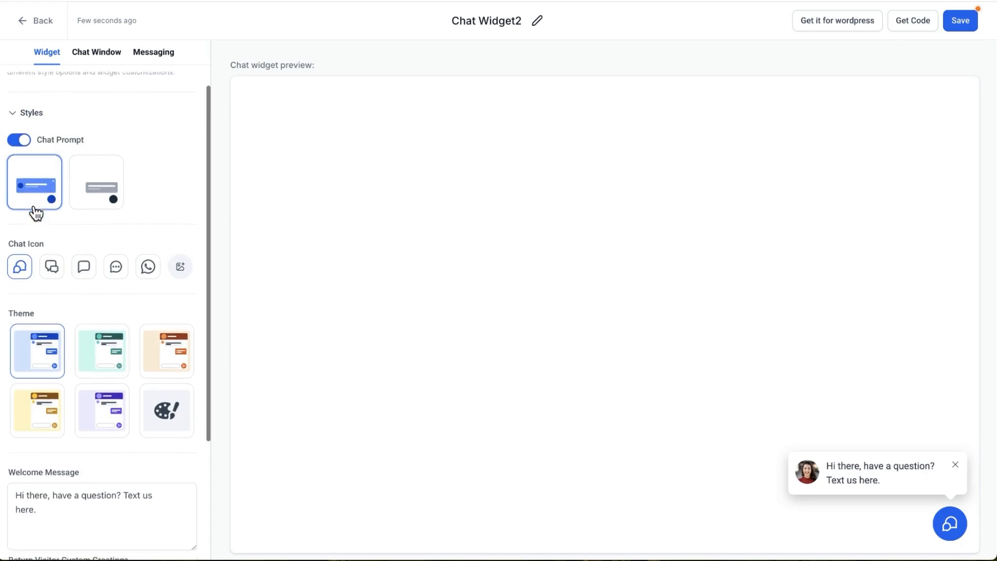
{"action": "left_click", "coordinate": [52, 265]}
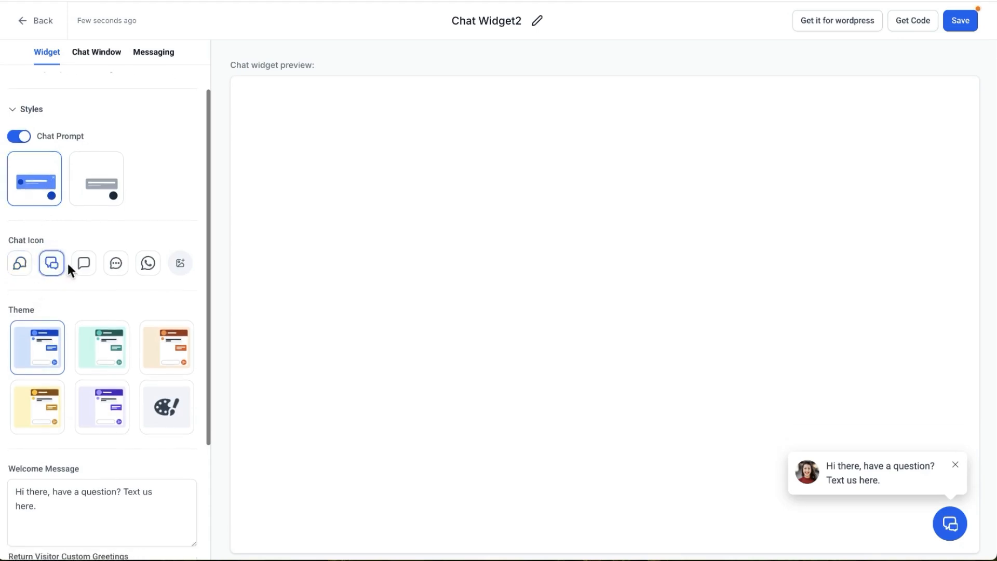
{"action": "left_click", "coordinate": [76, 268]}
{"action": "left_click", "coordinate": [54, 268]}
{"action": "left_click", "coordinate": [148, 265]}
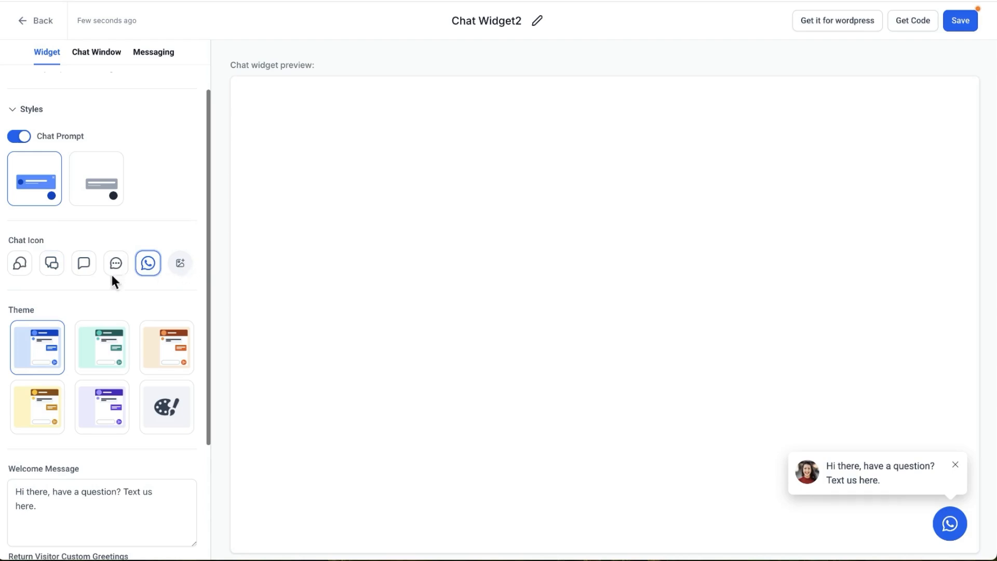
{"action": "left_click", "coordinate": [23, 267]}
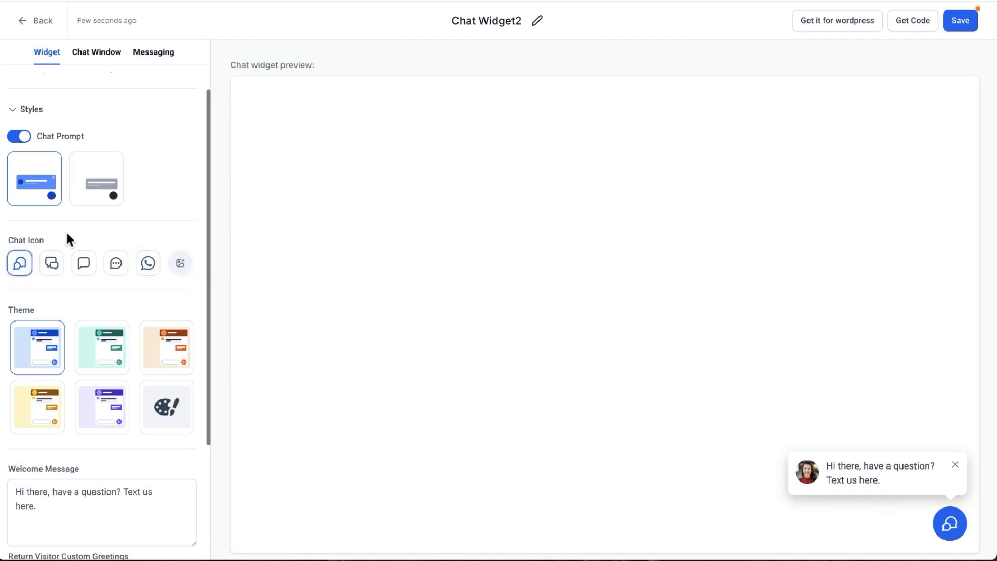
Try the green and orange themes on the chat widget and reselect the blue theme
{"action": "scroll", "coordinate": [73, 259], "scroll_direction": "down", "scroll_amount": 1}
{"action": "left_click", "coordinate": [104, 319]}
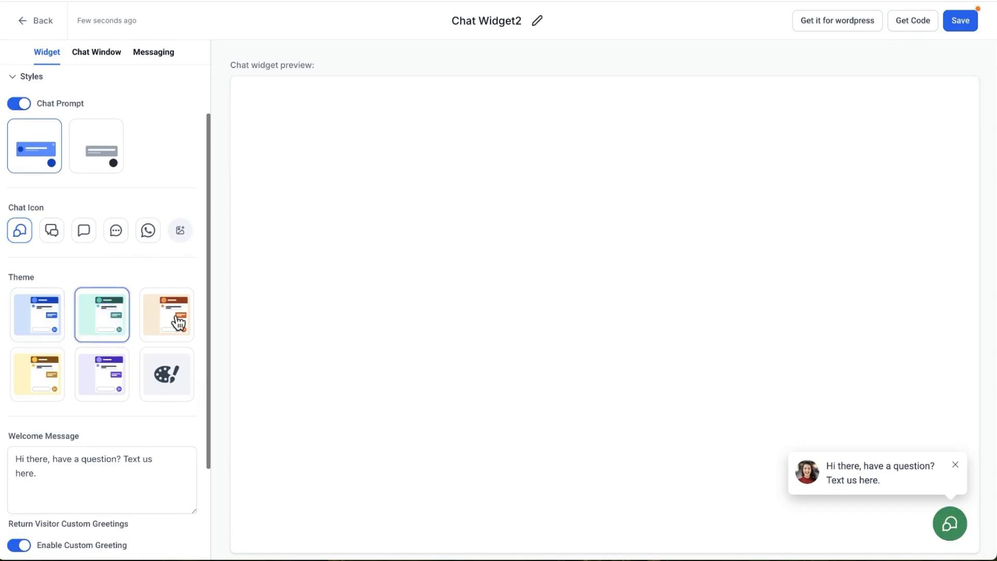
{"action": "left_click", "coordinate": [178, 323]}
{"action": "left_click", "coordinate": [91, 323]}
{"action": "left_click", "coordinate": [41, 324]}
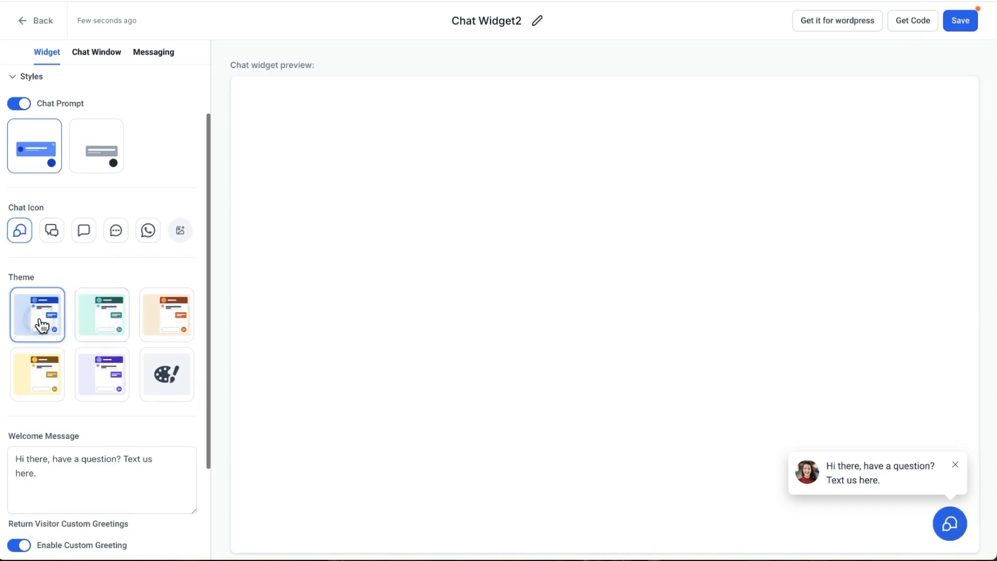
Switch to the custom theme to view its color options, and return to the blue theme
{"action": "left_click", "coordinate": [164, 379]}
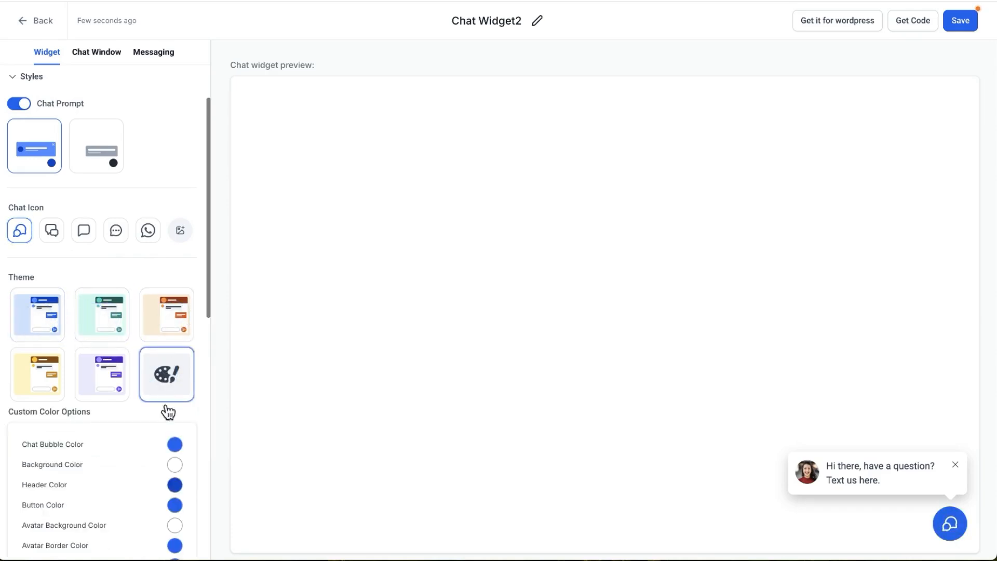
{"action": "scroll", "coordinate": [166, 416], "scroll_direction": "down", "scroll_amount": 3}
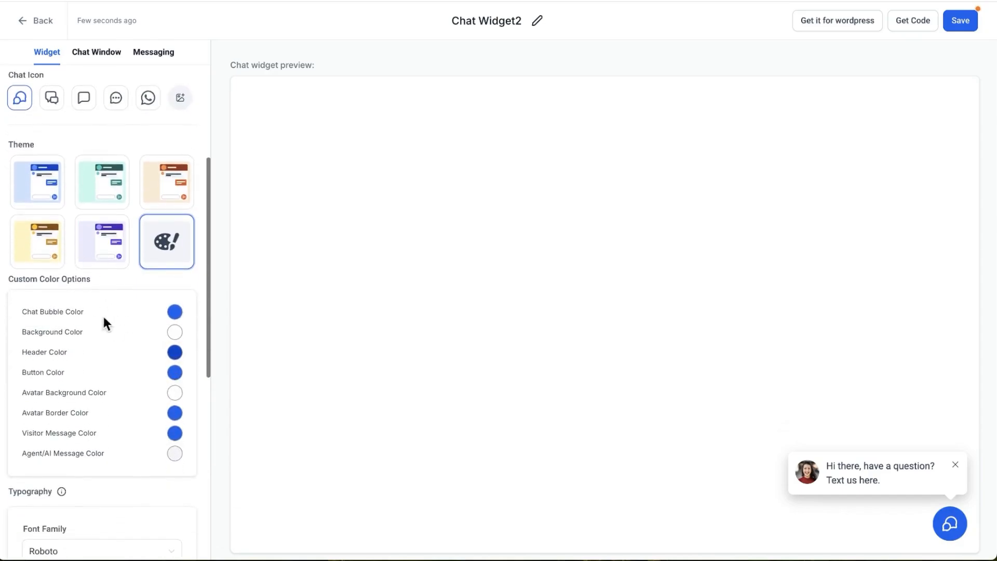
{"action": "left_click", "coordinate": [42, 197]}
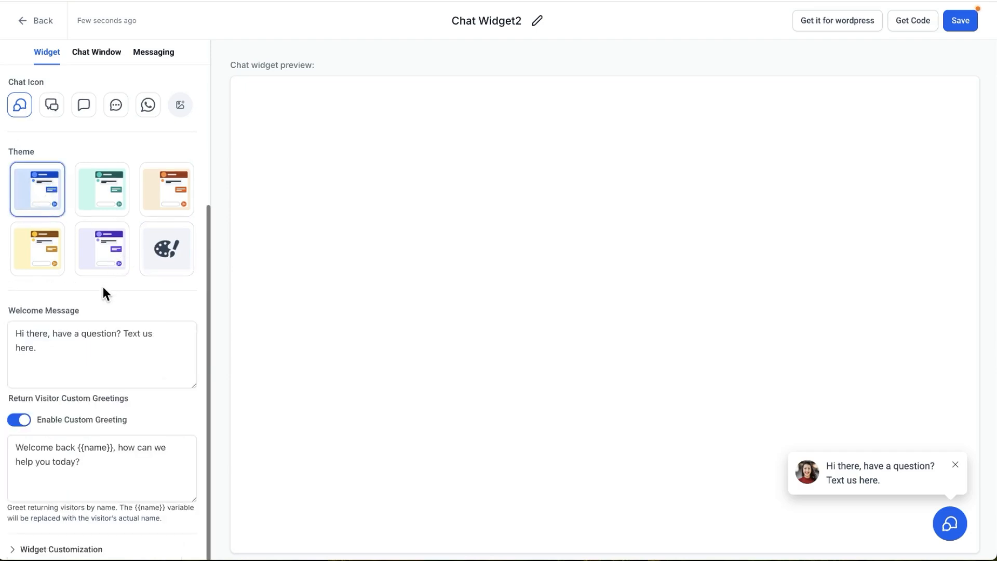
Change the welcome message to "Hi there, do you have a question? Text us here."
{"action": "left_click", "coordinate": [166, 344]}
{"action": "left_click", "coordinate": [47, 350]}
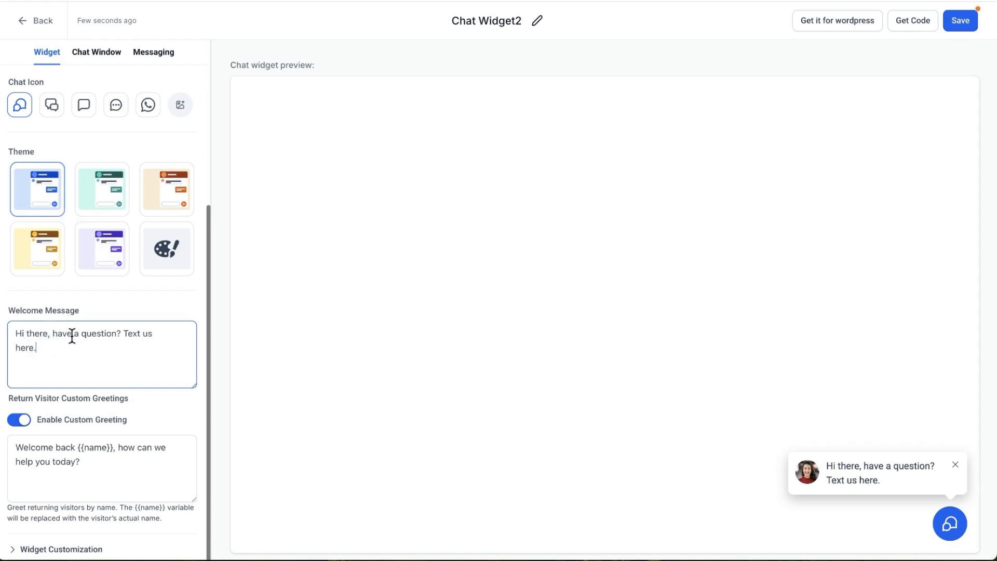
{"action": "left_click", "coordinate": [50, 331]}
{"action": "type", "text": "do you"}
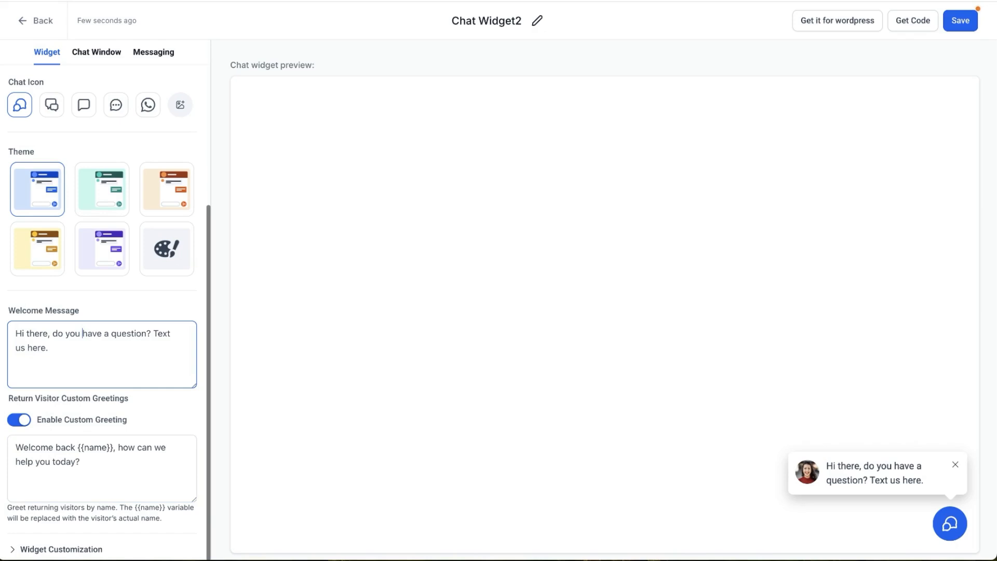
Expand Widget Customization and replace the avatar image with BI Favicon.png
{"action": "left_click", "coordinate": [39, 551]}
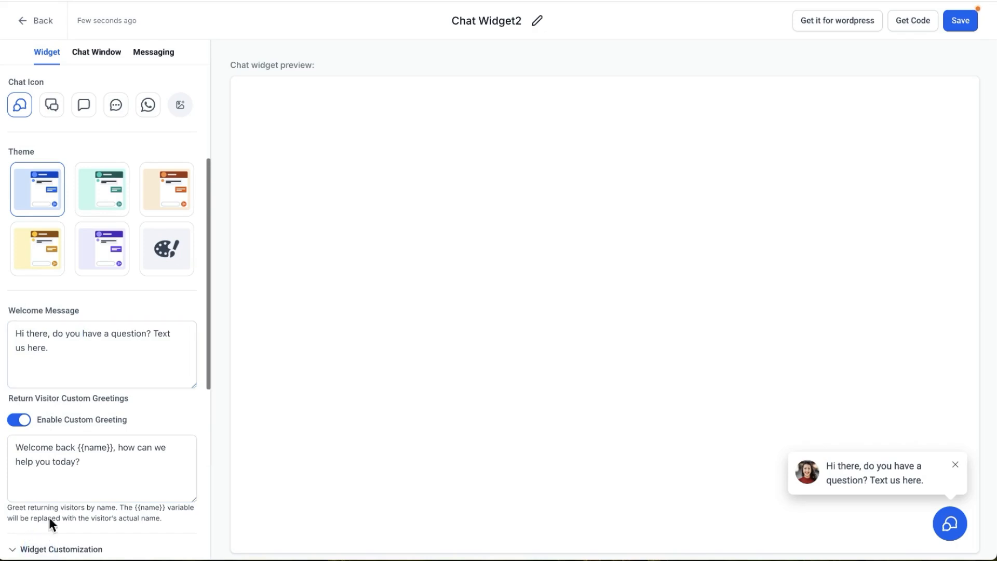
{"action": "scroll", "coordinate": [49, 517], "scroll_direction": "down", "scroll_amount": 3}
{"action": "scroll", "coordinate": [82, 444], "scroll_direction": "down", "scroll_amount": 4}
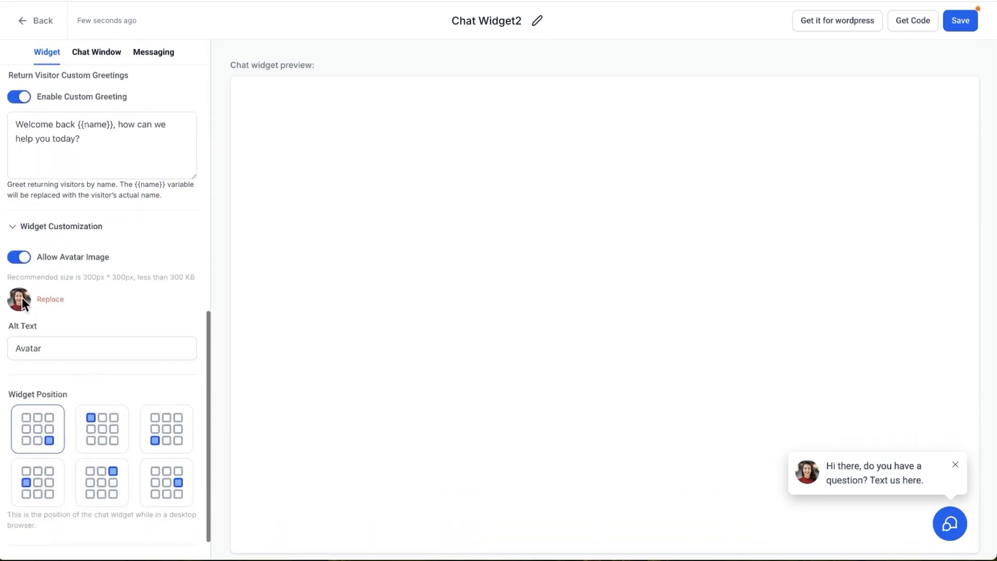
{"action": "left_click", "coordinate": [41, 302]}
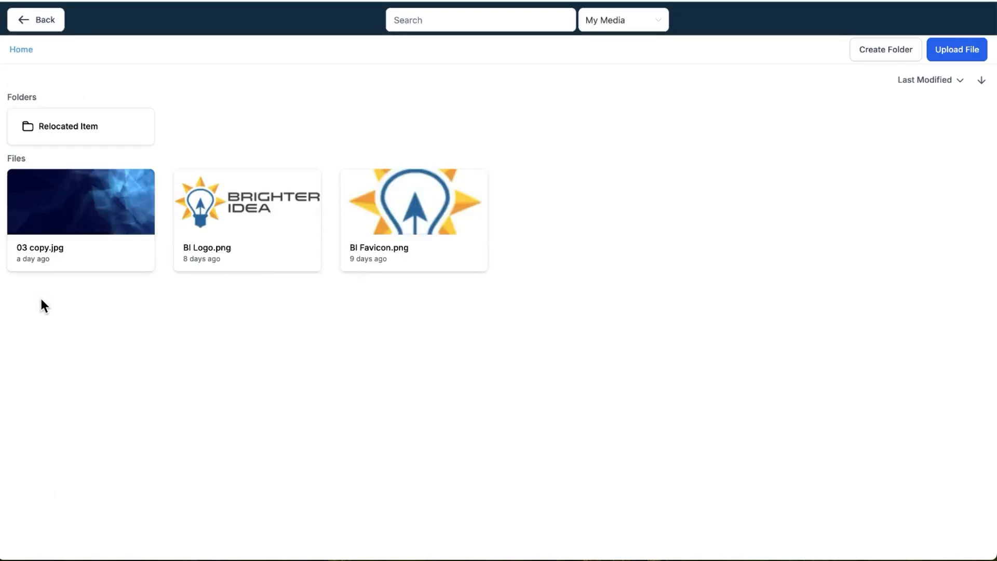
{"action": "left_click", "coordinate": [383, 217]}
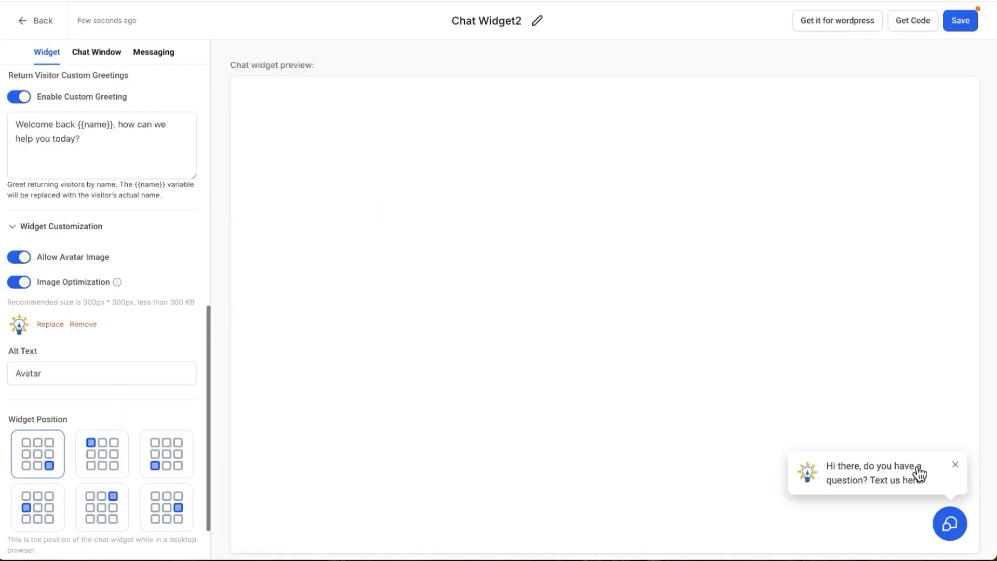
Try other desktop positions for the widget, such as lower left and middle left, and restore the lower-right position
{"action": "left_click", "coordinate": [116, 459]}
{"action": "left_click", "coordinate": [173, 457]}
{"action": "left_click", "coordinate": [162, 502]}
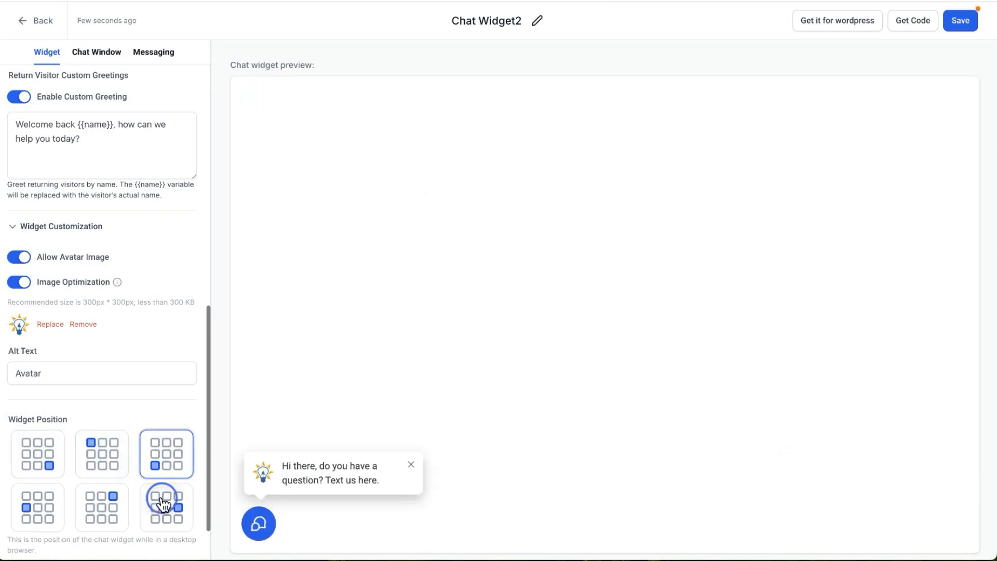
{"action": "left_click", "coordinate": [101, 507]}
{"action": "left_click", "coordinate": [37, 507]}
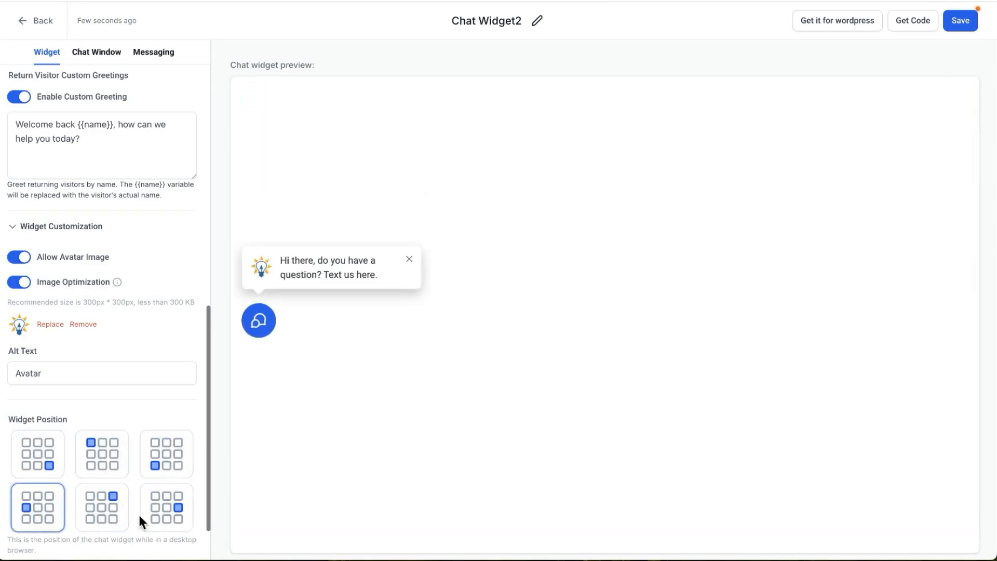
{"action": "left_click", "coordinate": [34, 460]}
Set the avatar image's alt text to "Brighter Idea Icon"
{"action": "scroll", "coordinate": [80, 391], "scroll_direction": "down", "scroll_amount": 2}
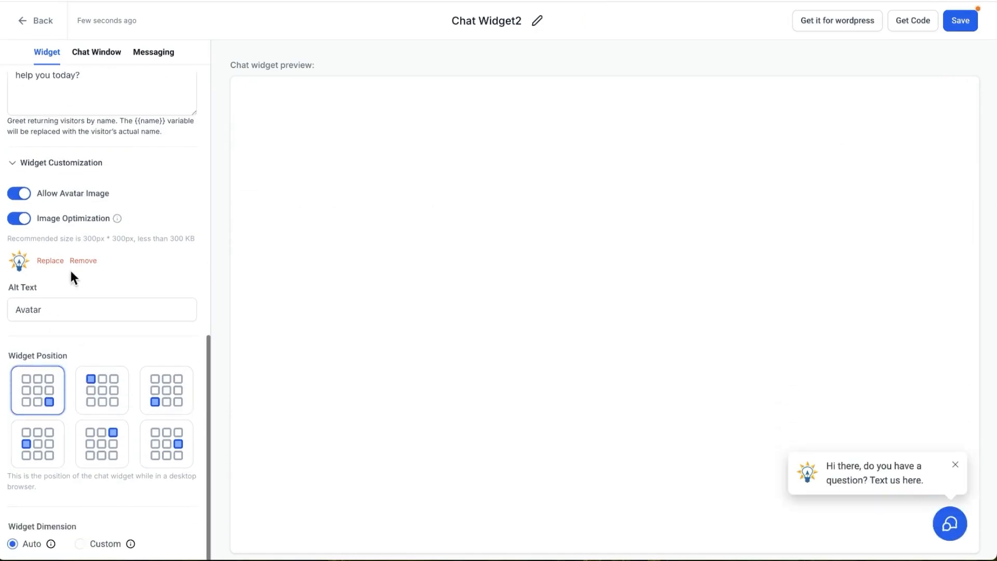
{"action": "left_click", "coordinate": [58, 308]}
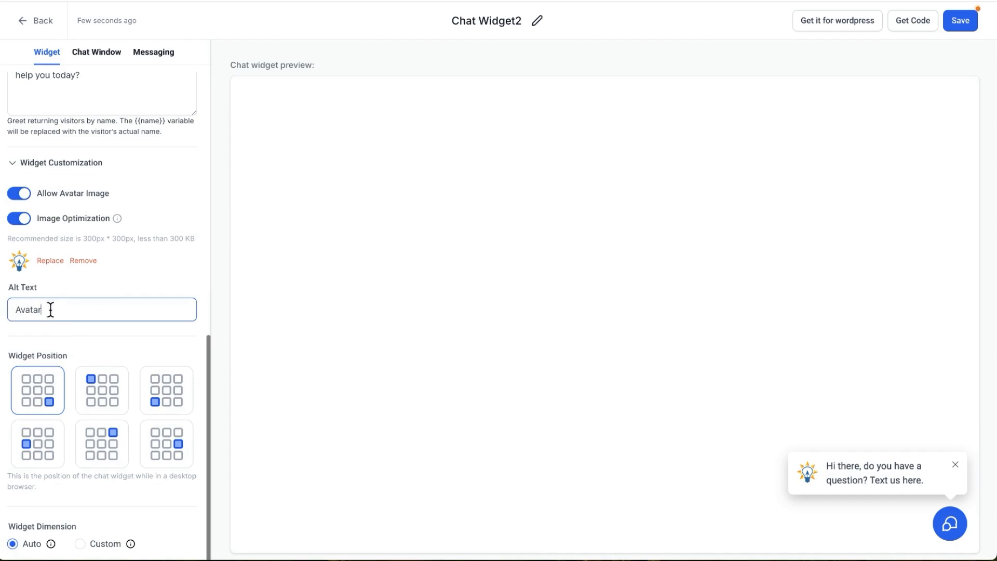
{"action": "left_click_drag", "start_coordinate": [49, 309], "coordinate": [4, 310]}
{"action": "type", "text": "Brighter Idea Icon"}
Switch the widget dimension to Custom to view the size fields, and set it back to Auto
{"action": "left_click", "coordinate": [104, 545]}
{"action": "scroll", "coordinate": [109, 506], "scroll_direction": "down", "scroll_amount": 1}
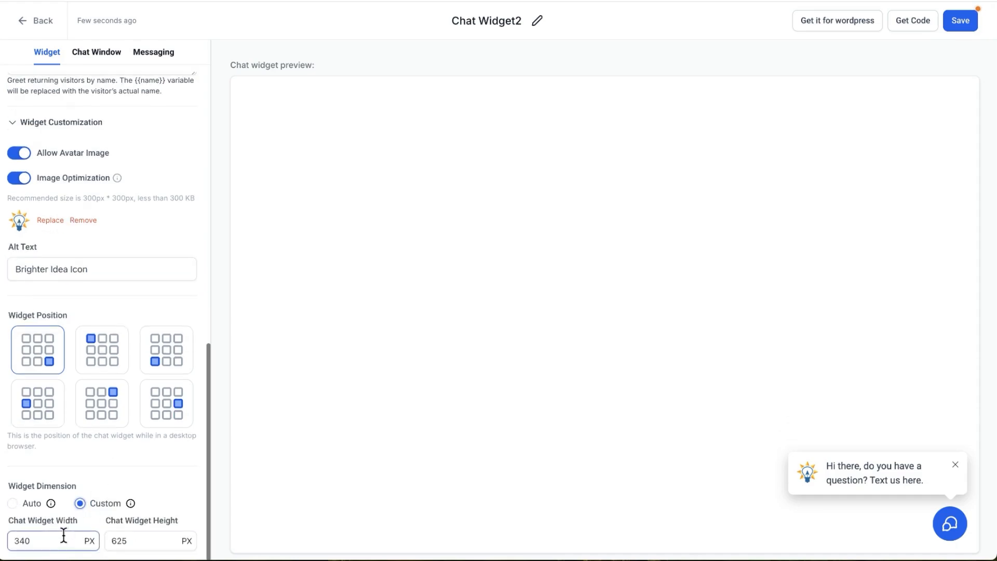
{"action": "left_click", "coordinate": [35, 503]}
Open the chat window's Title & Intro settings and review the window title and intro message
{"action": "scroll", "coordinate": [52, 490], "scroll_direction": "up", "scroll_amount": 2}
{"action": "scroll", "coordinate": [52, 488], "scroll_direction": "up", "scroll_amount": 7}
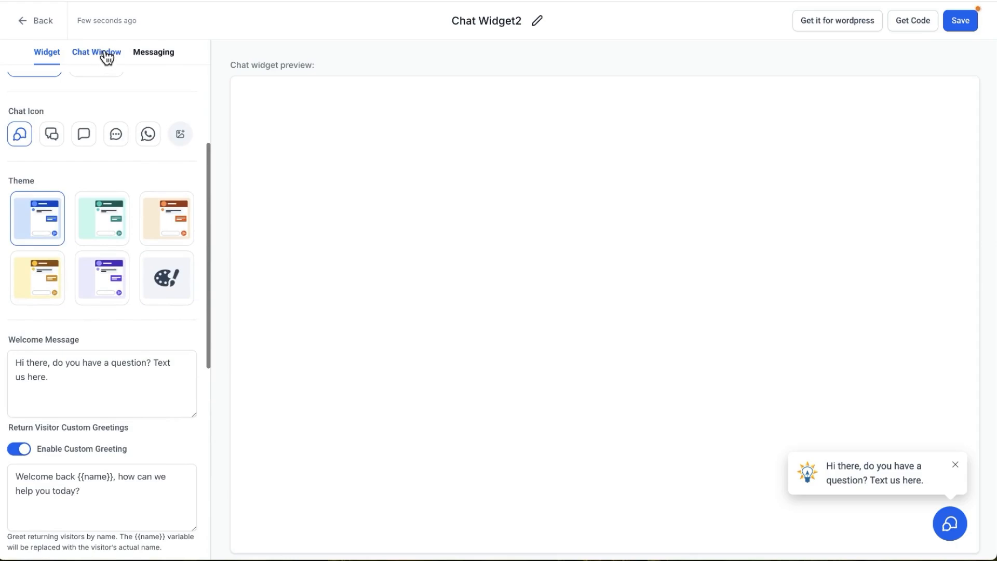
{"action": "left_click", "coordinate": [106, 55]}
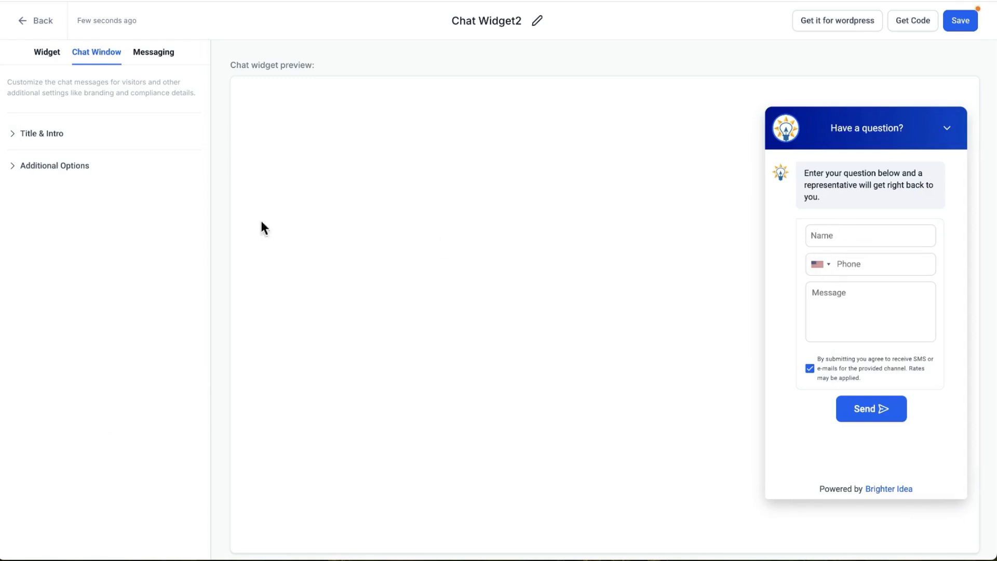
{"action": "left_click", "coordinate": [62, 136]}
{"action": "left_click", "coordinate": [56, 195]}
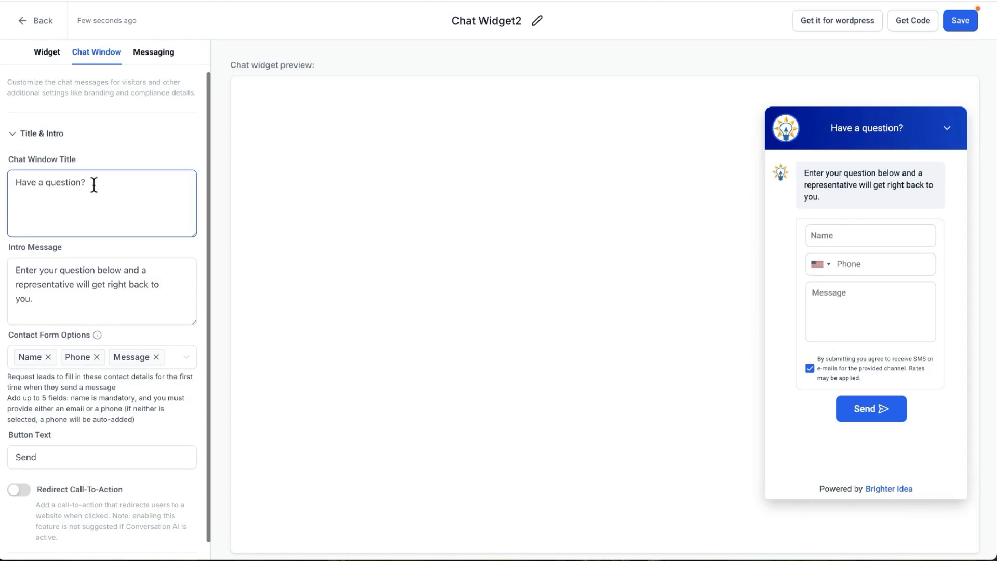
{"action": "left_click", "coordinate": [93, 308]}
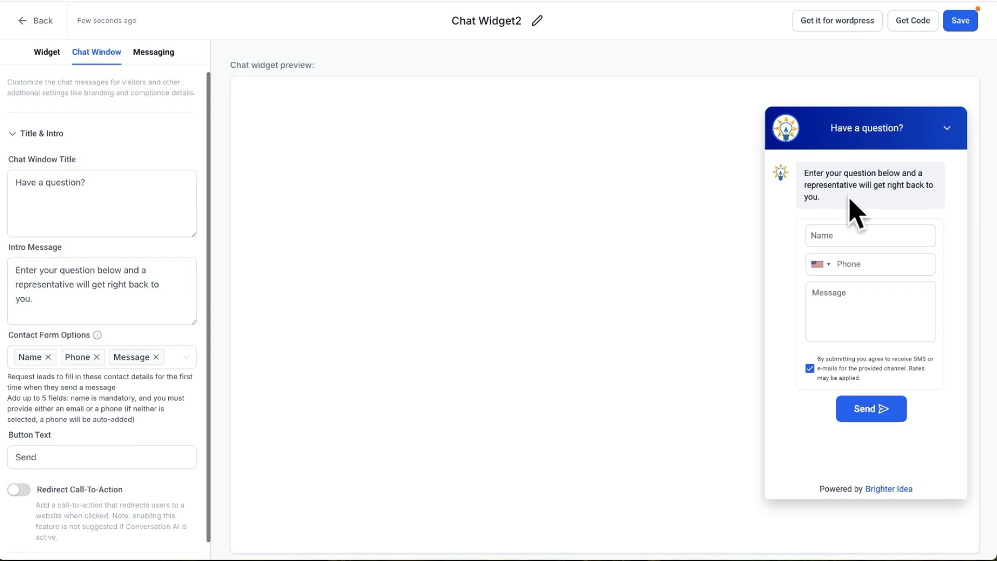
Browse the selectable fields in the chat window's Contact Form Options, including Email and the custom fields
{"action": "left_click", "coordinate": [103, 357]}
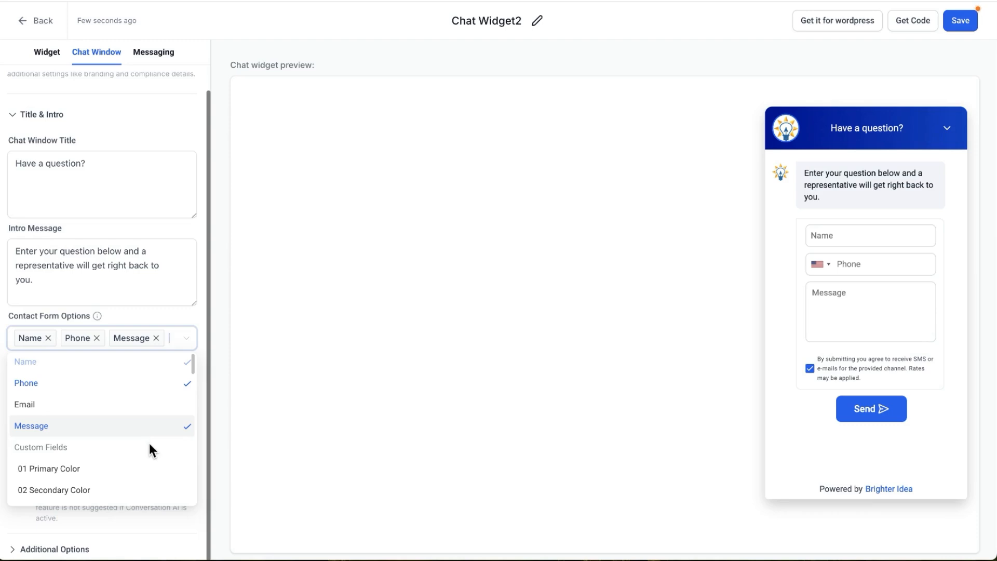
{"action": "scroll", "coordinate": [134, 443], "scroll_direction": "down", "scroll_amount": 1}
{"action": "scroll", "coordinate": [136, 446], "scroll_direction": "down", "scroll_amount": 3}
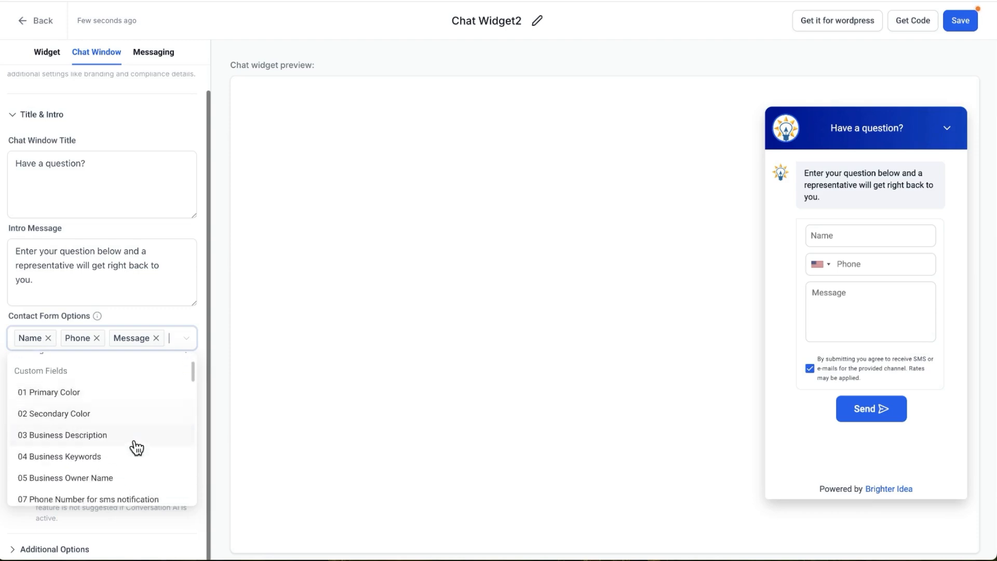
{"action": "scroll", "coordinate": [134, 447], "scroll_direction": "up", "scroll_amount": 3}
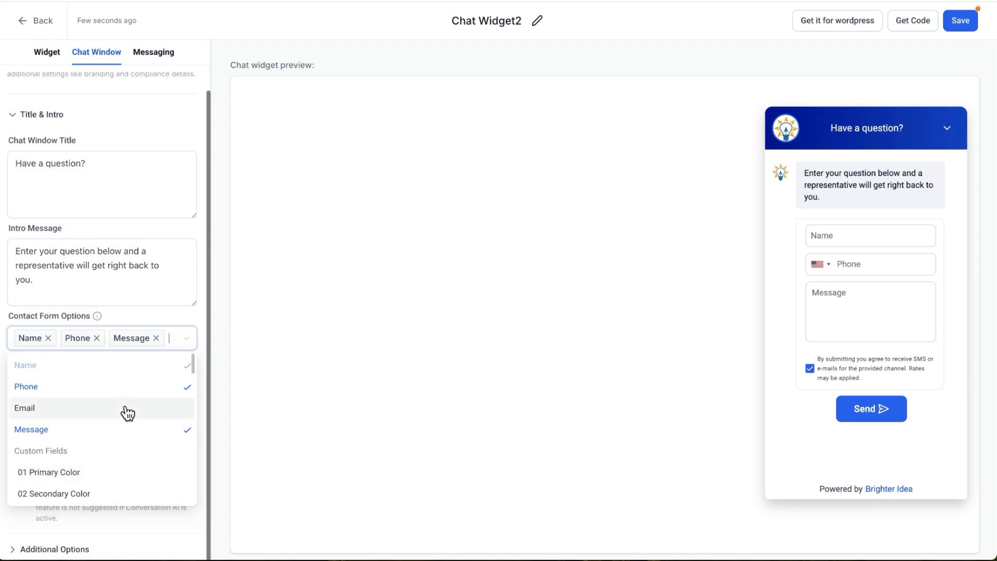
{"action": "left_click", "coordinate": [195, 306]}
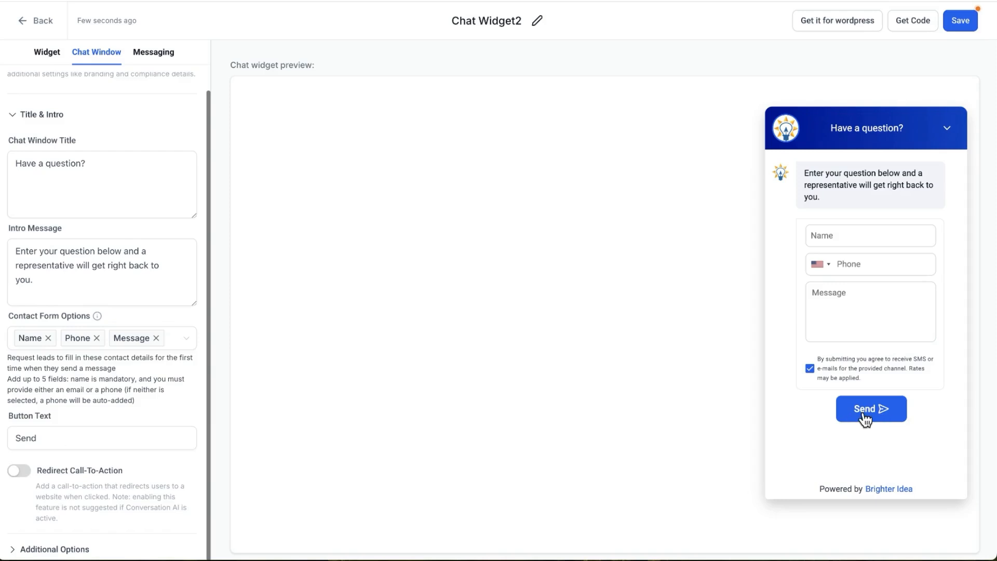
Try enabling Redirect Call-To-Action and look over its redirect text and redirect website fields
{"action": "left_click", "coordinate": [55, 451]}
{"action": "left_click", "coordinate": [26, 471]}
{"action": "scroll", "coordinate": [106, 467], "scroll_direction": "down", "scroll_amount": 1}
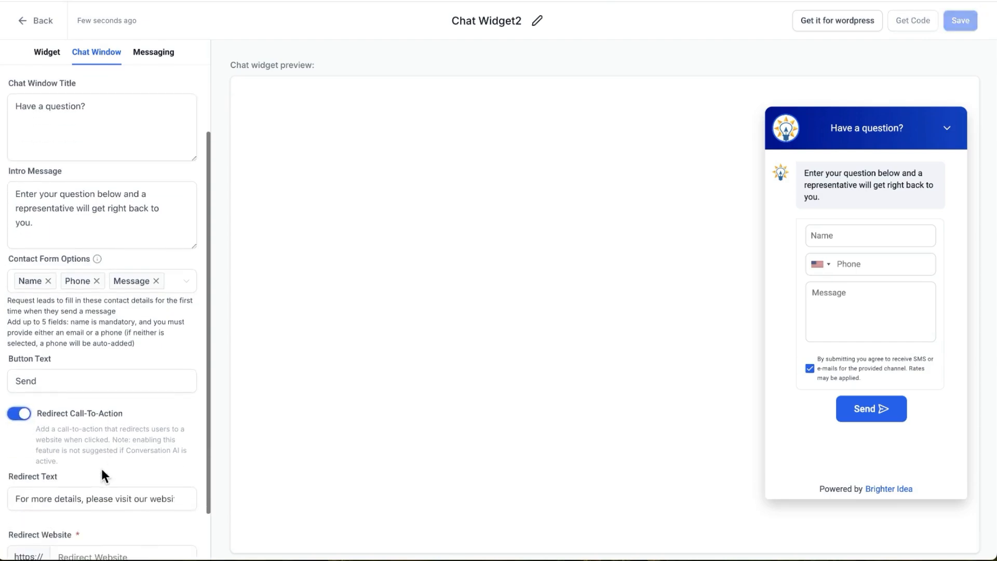
{"action": "left_click", "coordinate": [19, 501]}
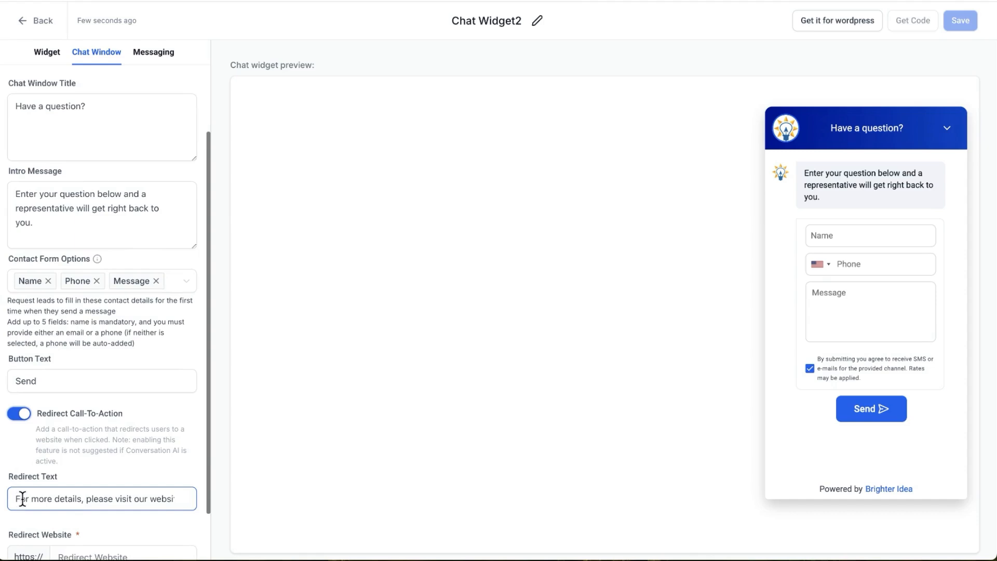
{"action": "scroll", "coordinate": [22, 500], "scroll_direction": "down", "scroll_amount": 1}
{"action": "left_click", "coordinate": [82, 496]}
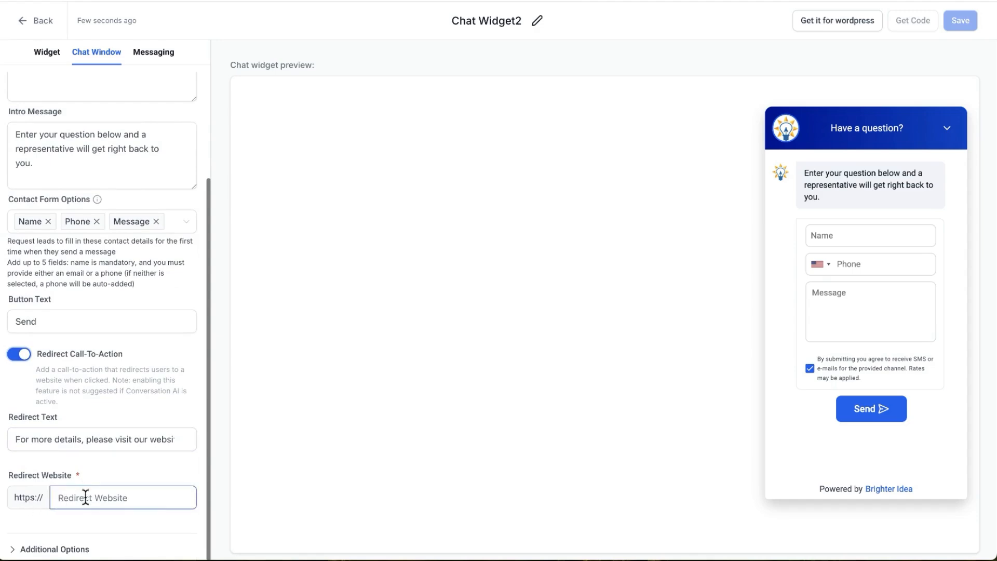
Expand the chat window's Additional Options and switch Redirect Call-To-Action back off
{"action": "left_click", "coordinate": [74, 551]}
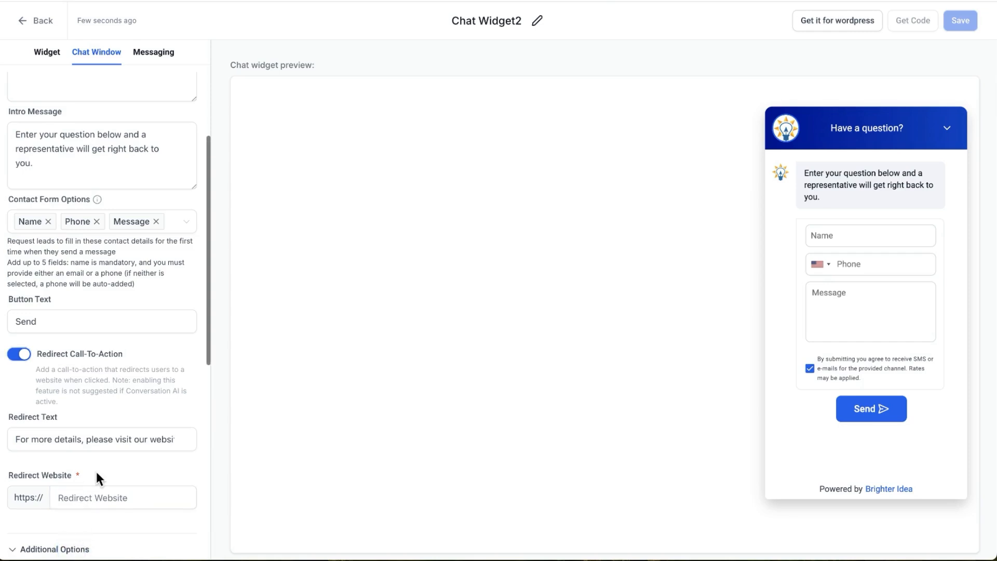
{"action": "scroll", "coordinate": [96, 472], "scroll_direction": "down", "scroll_amount": 6}
{"action": "scroll", "coordinate": [95, 468], "scroll_direction": "up", "scroll_amount": 3}
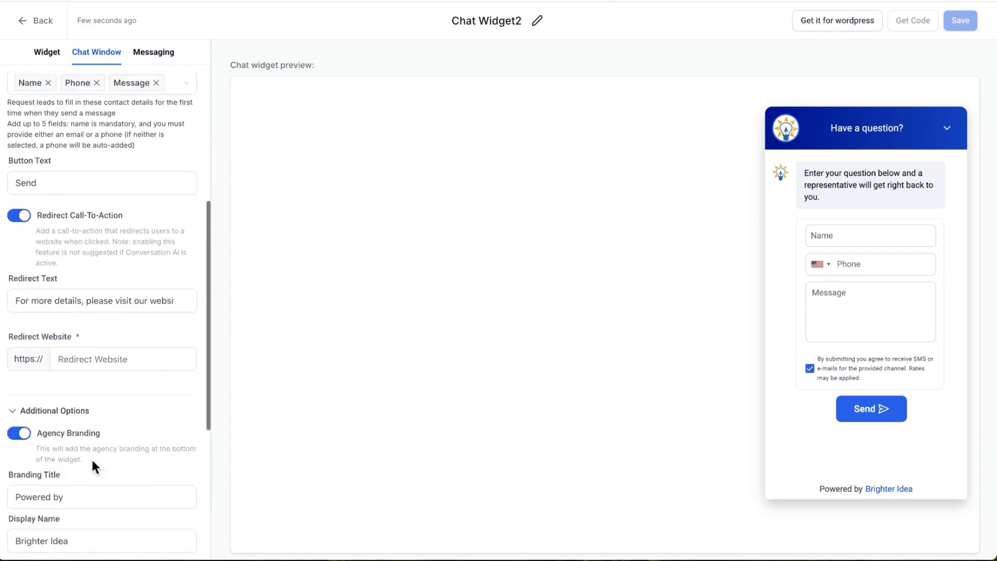
{"action": "left_click", "coordinate": [19, 215]}
{"action": "left_click", "coordinate": [21, 217]}
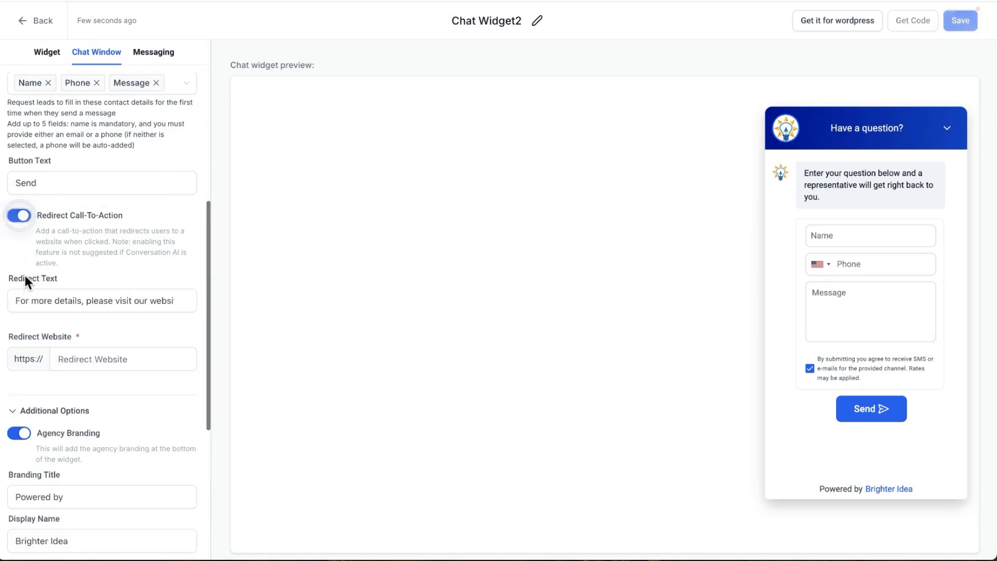
{"action": "left_click", "coordinate": [20, 216]}
Check the branding title and display name in the Additional Options, and turn off Agency Branding
{"action": "scroll", "coordinate": [71, 258], "scroll_direction": "down", "scroll_amount": 3}
{"action": "left_click", "coordinate": [76, 222]}
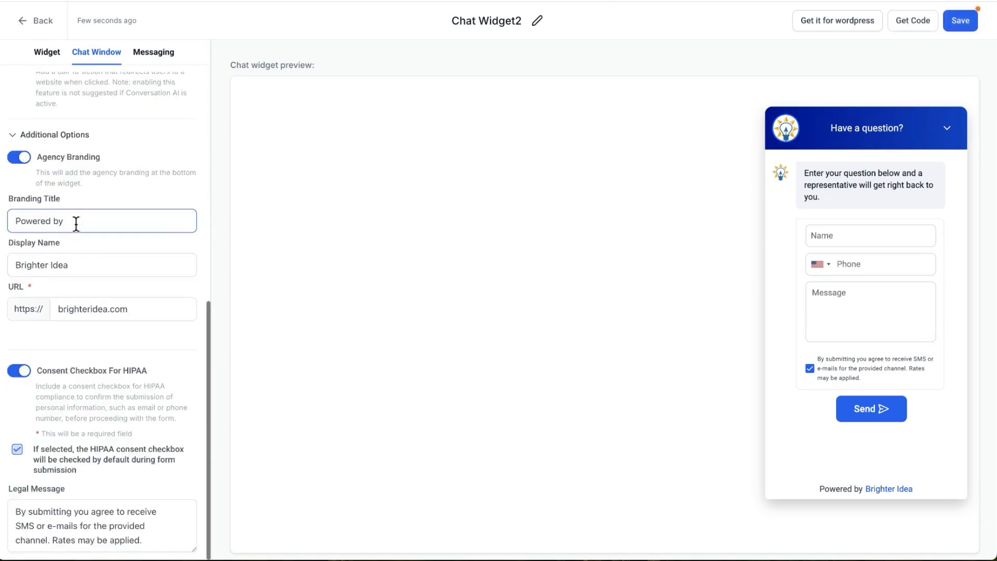
{"action": "left_click", "coordinate": [82, 266]}
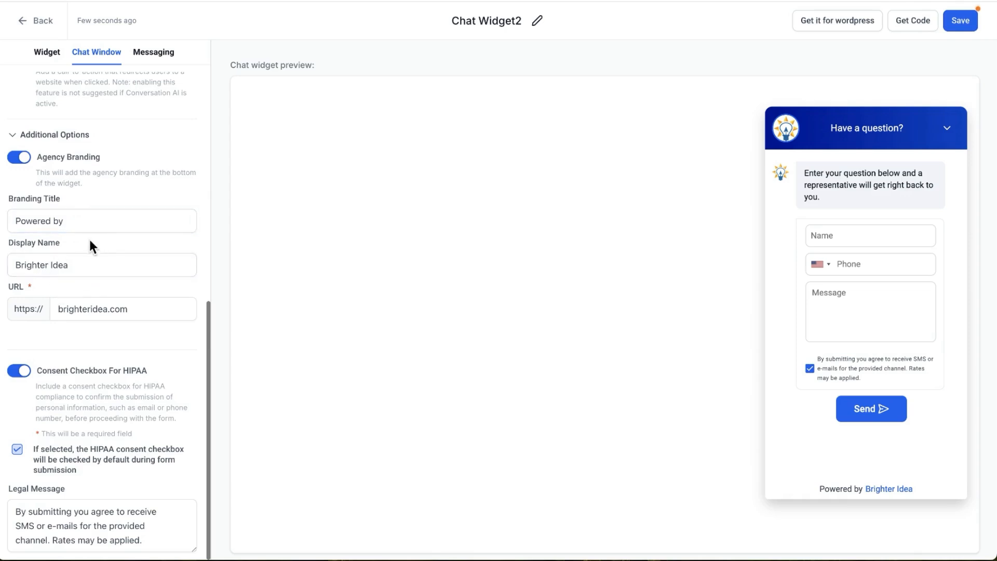
{"action": "left_click", "coordinate": [21, 159]}
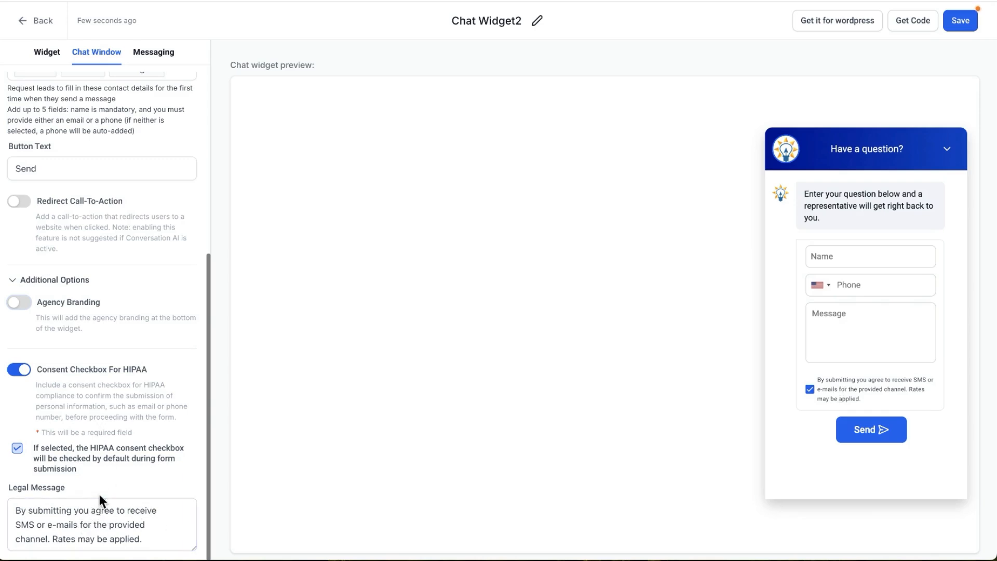
In the Acknowledgement messaging settings, enter the support phone number as the Customer Support Contact and look at the acknowledgement message
{"action": "left_click", "coordinate": [142, 55]}
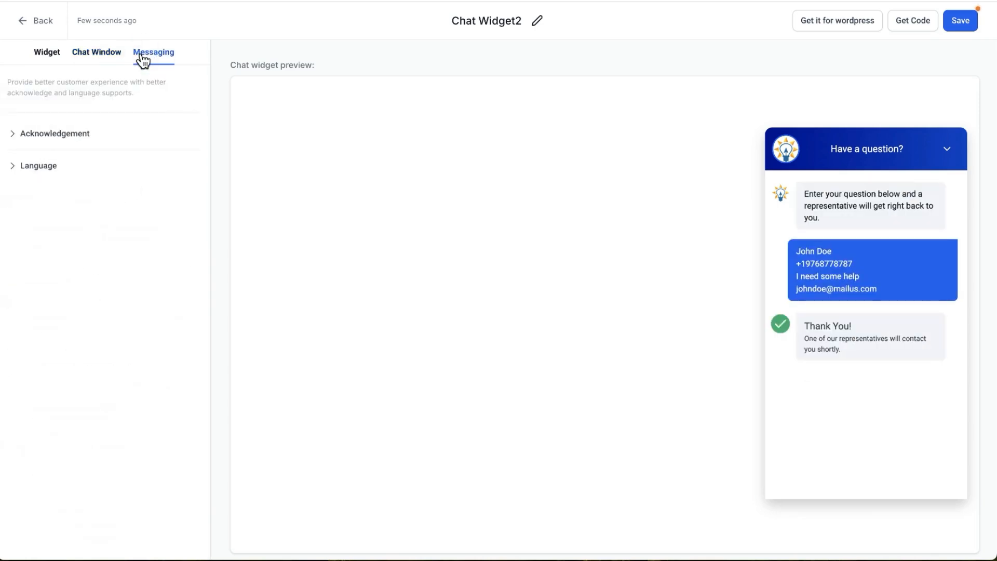
{"action": "left_click", "coordinate": [54, 139]}
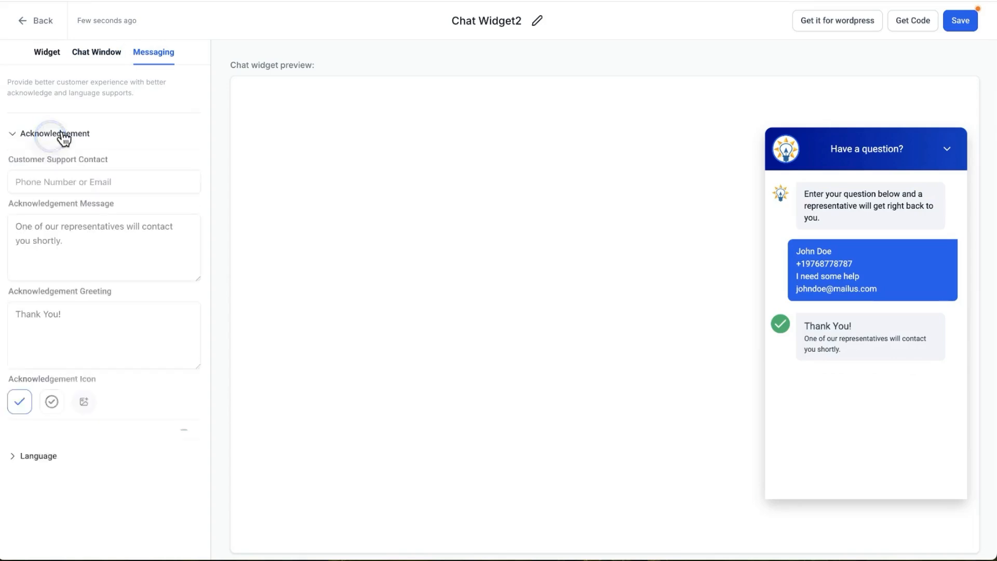
{"action": "left_click", "coordinate": [96, 177]}
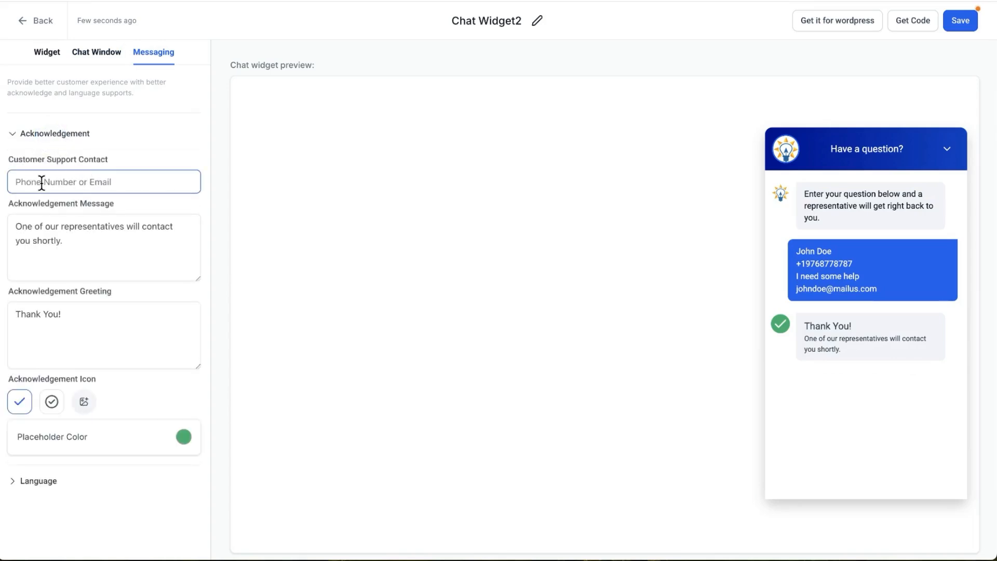
{"action": "type", "text": "97"}
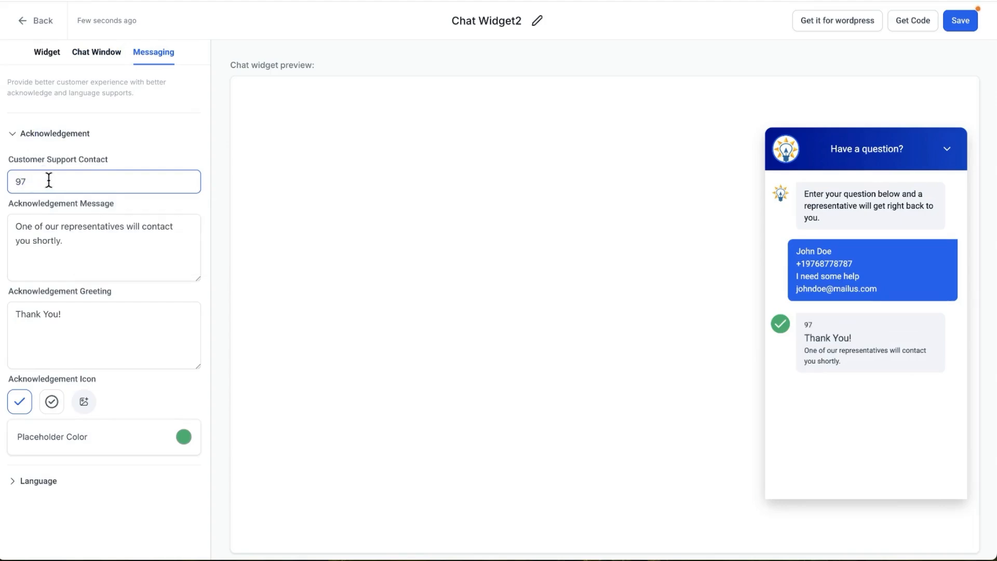
{"action": "type", "text": "35551212"}
{"action": "left_click", "coordinate": [83, 242]}
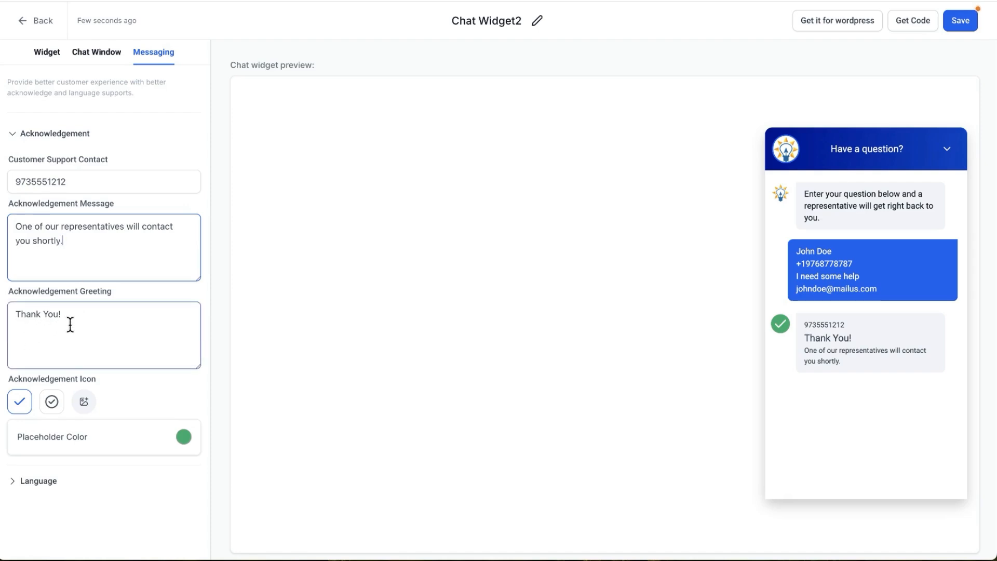
Try the circled check mark and the light bulb image as the acknowledgement icon, and restore the plain check mark
{"action": "left_click", "coordinate": [52, 403]}
{"action": "left_click", "coordinate": [78, 401]}
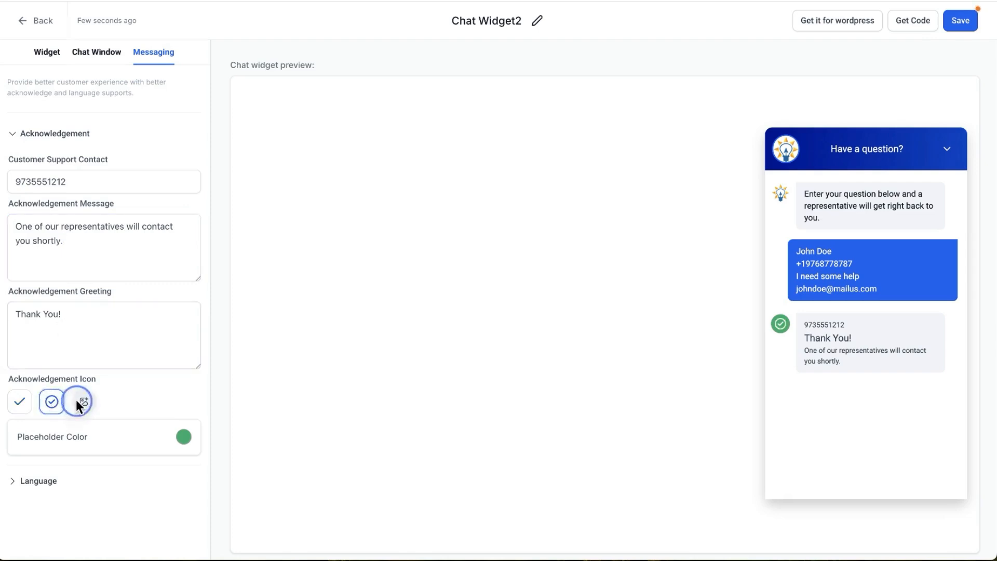
{"action": "left_click", "coordinate": [406, 201]}
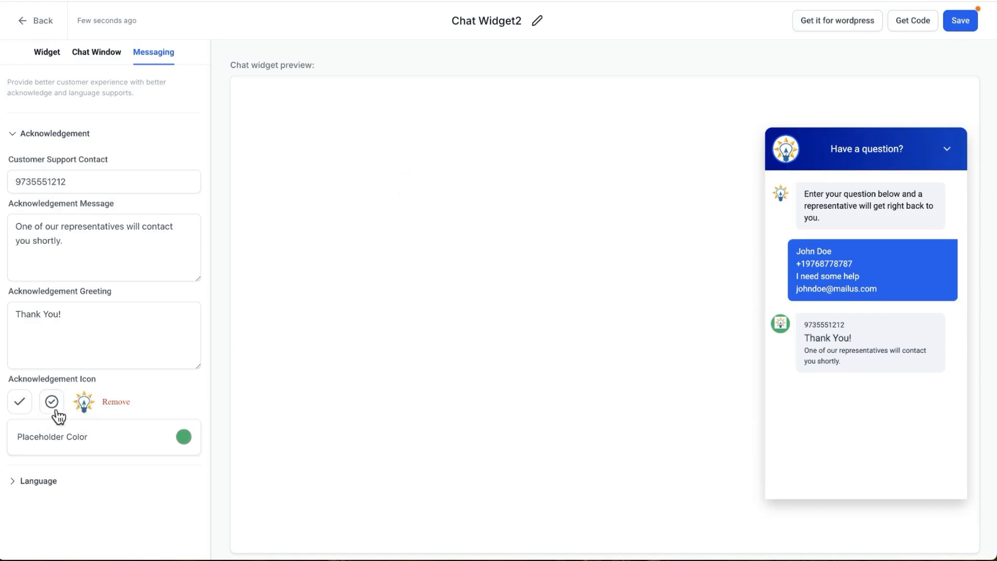
{"action": "left_click", "coordinate": [20, 401]}
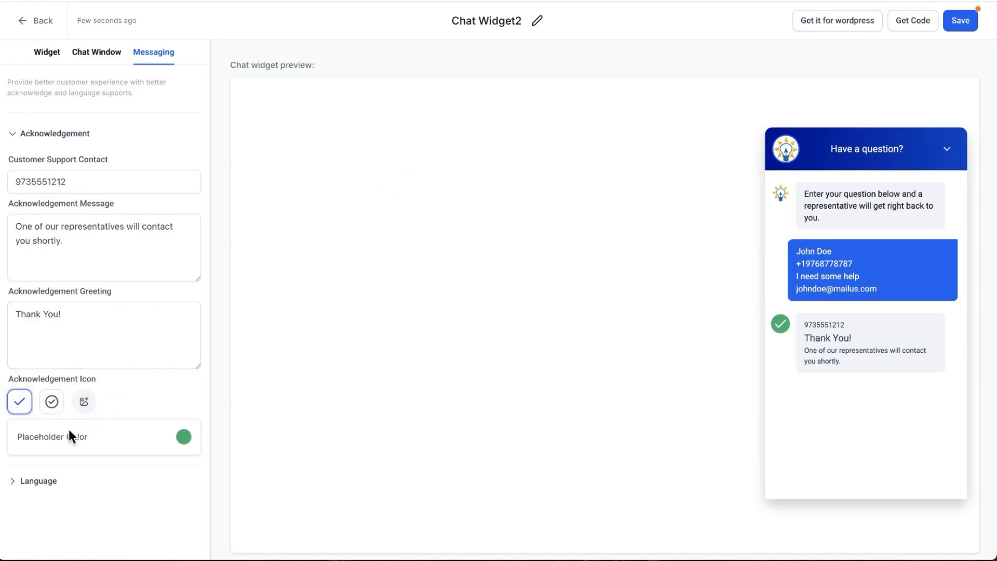
Browse the languages offered for the chat widget in the messaging Language settings
{"action": "left_click", "coordinate": [37, 481]}
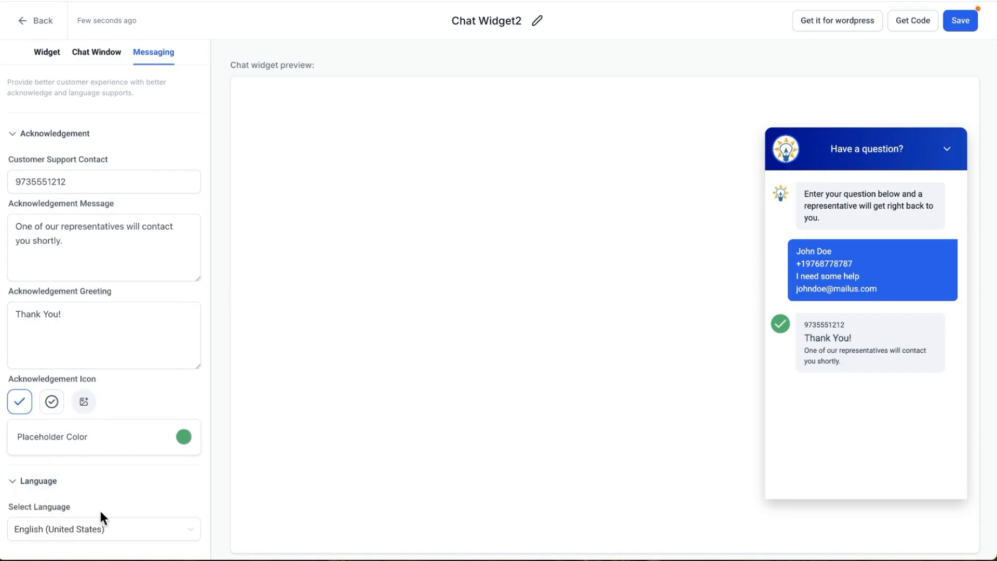
{"action": "left_click", "coordinate": [116, 528]}
{"action": "scroll", "coordinate": [119, 481], "scroll_direction": "down", "scroll_amount": 1}
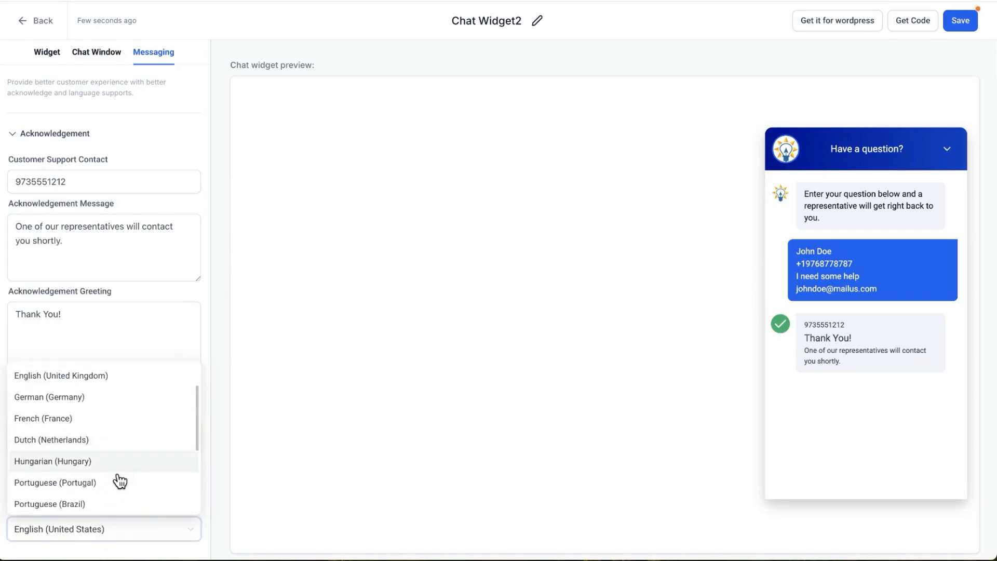
{"action": "scroll", "coordinate": [119, 481], "scroll_direction": "down", "scroll_amount": 4}
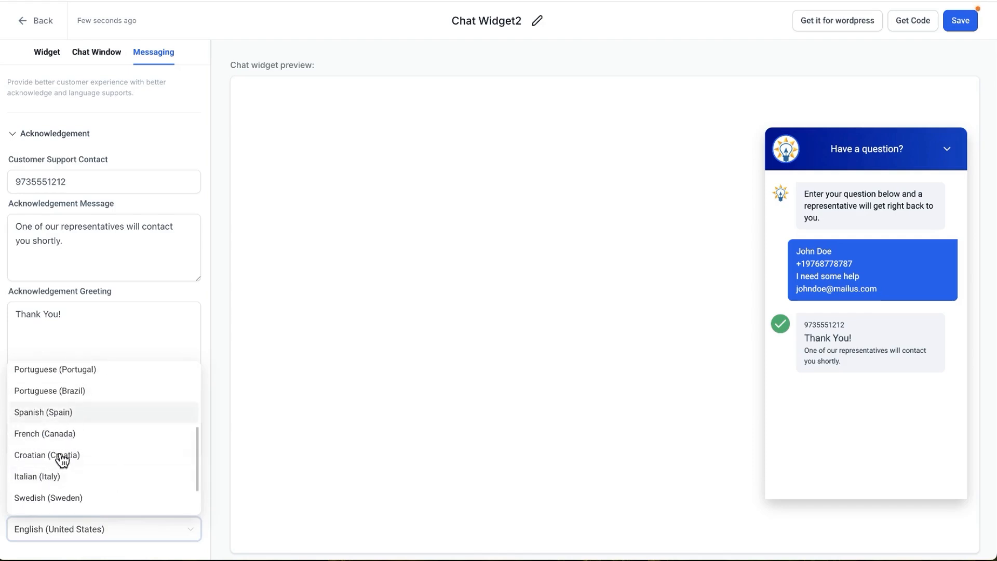
{"action": "scroll", "coordinate": [101, 478], "scroll_direction": "up", "scroll_amount": 5}
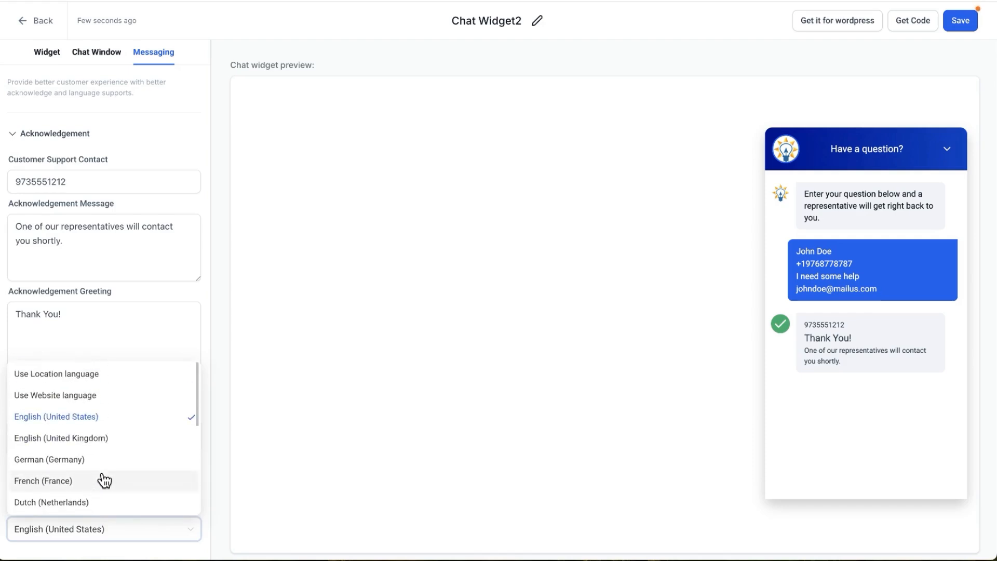
{"action": "scroll", "coordinate": [104, 481], "scroll_direction": "down", "scroll_amount": 5}
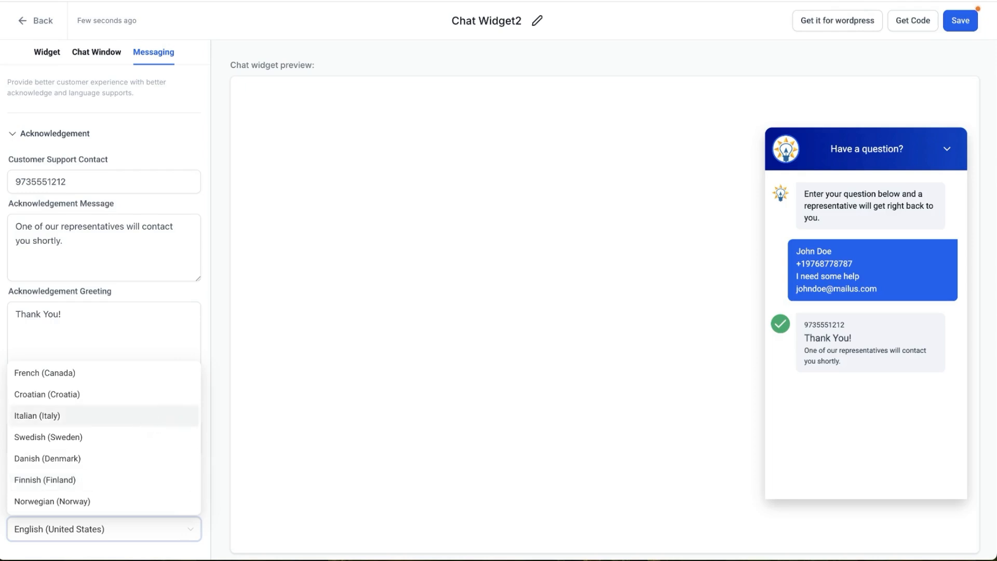
Save the chat widget and view its website embed code
{"action": "left_click", "coordinate": [960, 21]}
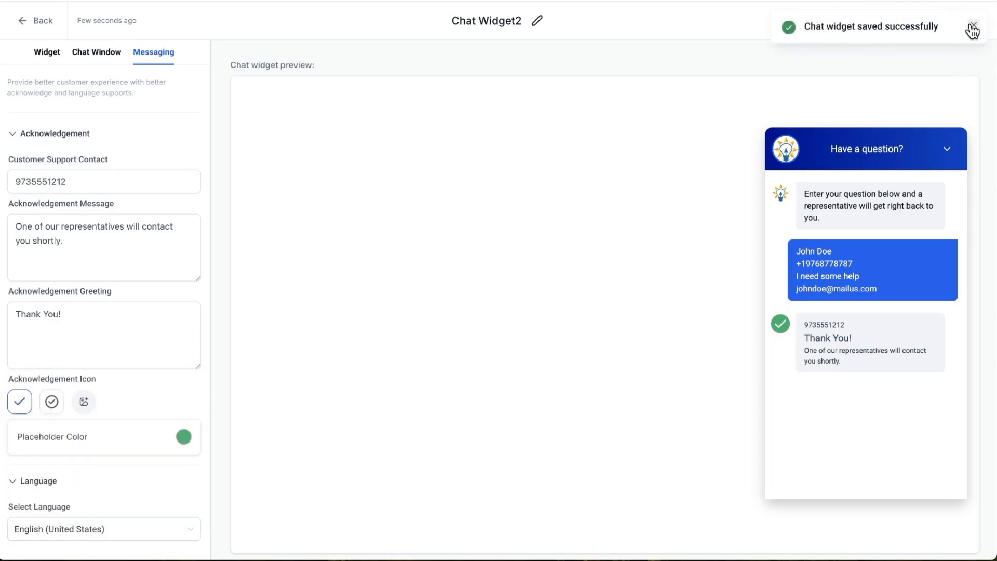
{"action": "left_click", "coordinate": [972, 27]}
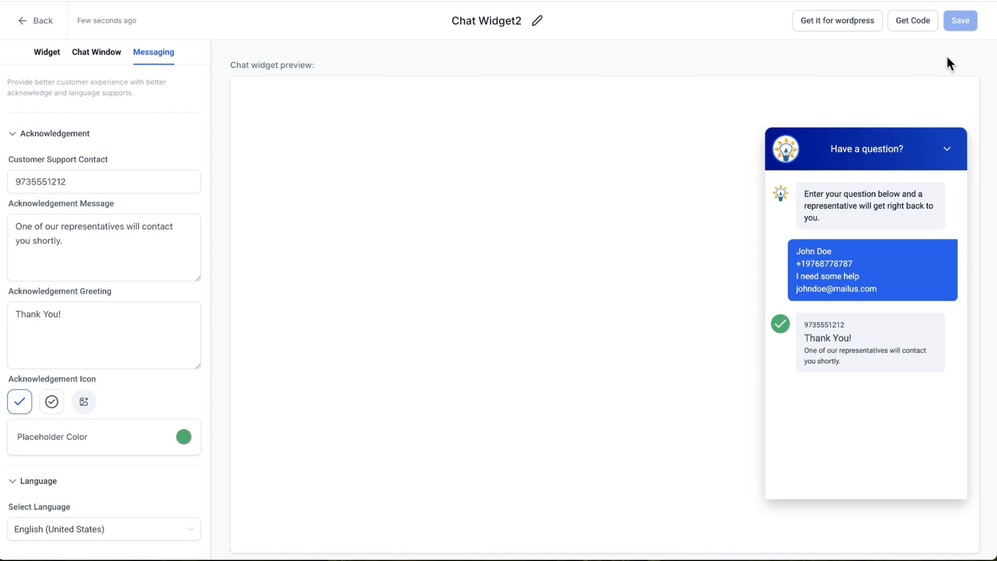
{"action": "left_click", "coordinate": [922, 24]}
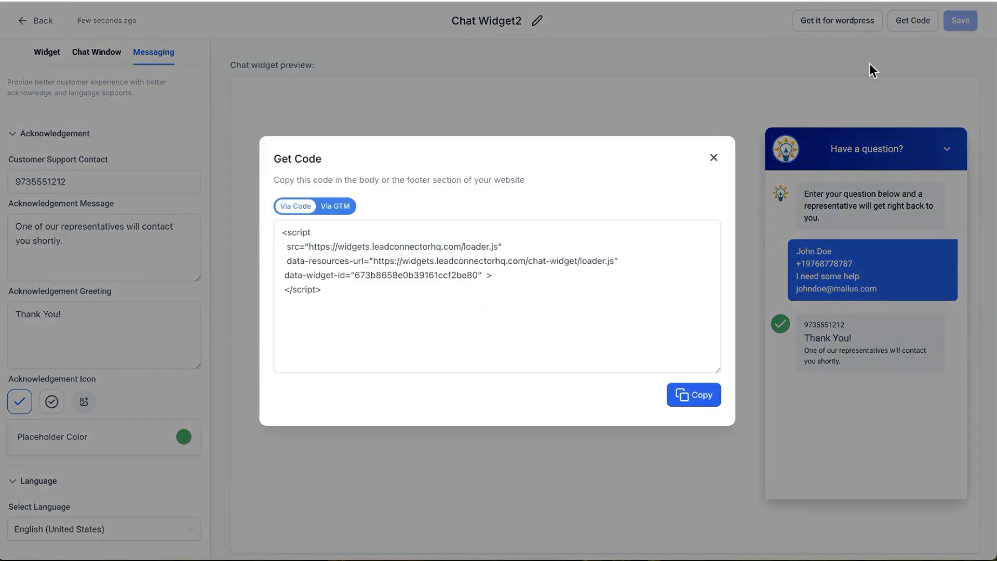
{"action": "left_click_drag", "start_coordinate": [359, 299], "coordinate": [276, 231]}
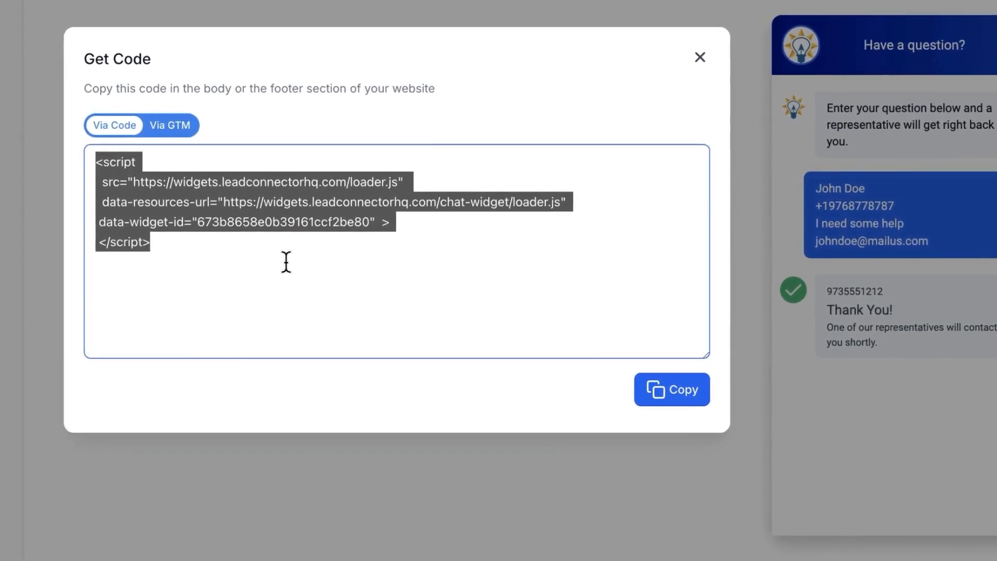
{"action": "left_click", "coordinate": [703, 58]}
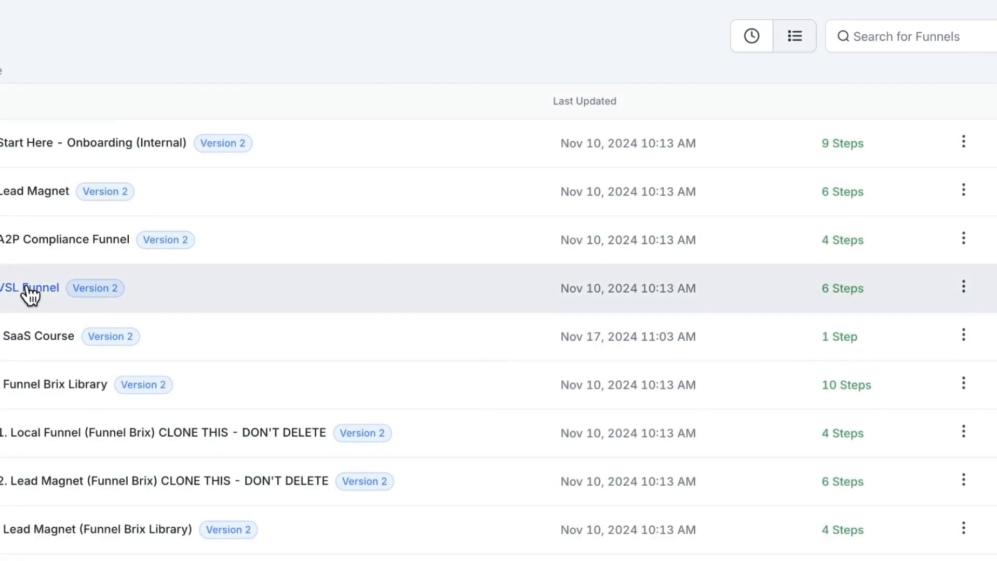
Set the chat widget of the Lead Magnet funnel to Chat Widget2 in the funnel's settings and save them
{"action": "left_click", "coordinate": [39, 188]}
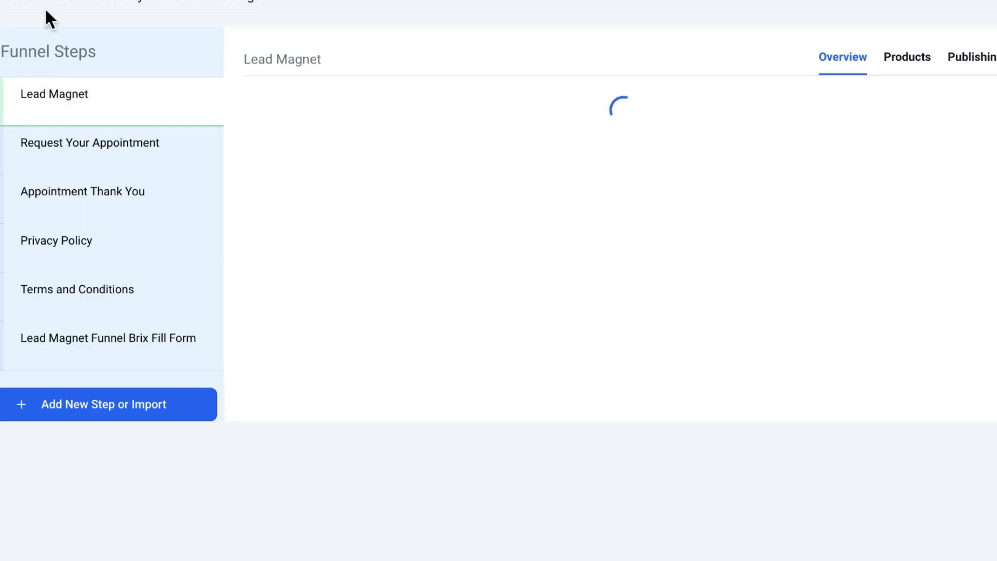
{"action": "left_click", "coordinate": [240, 1]}
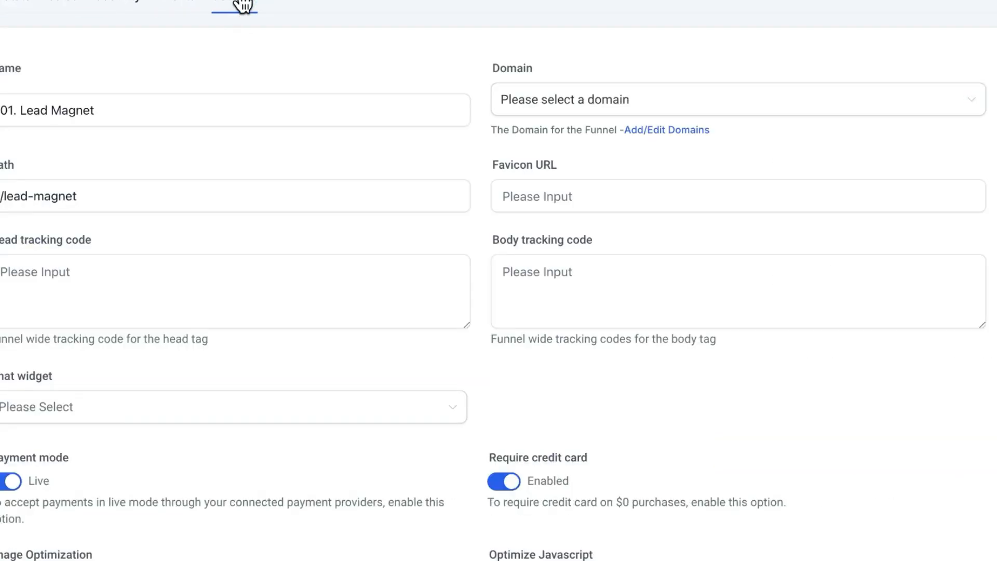
{"action": "scroll", "coordinate": [341, 338], "scroll_direction": "down", "scroll_amount": 5}
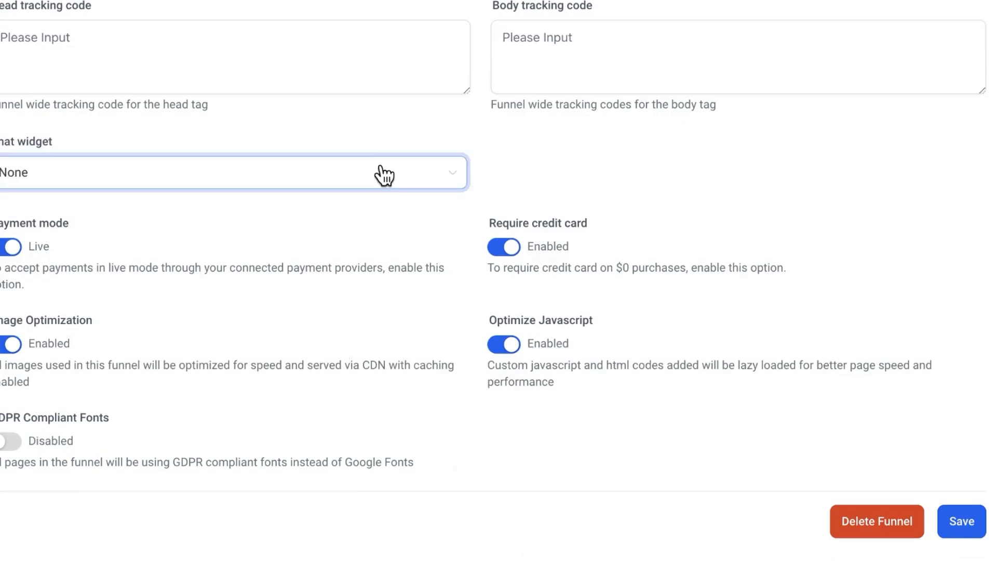
{"action": "left_click", "coordinate": [384, 176]}
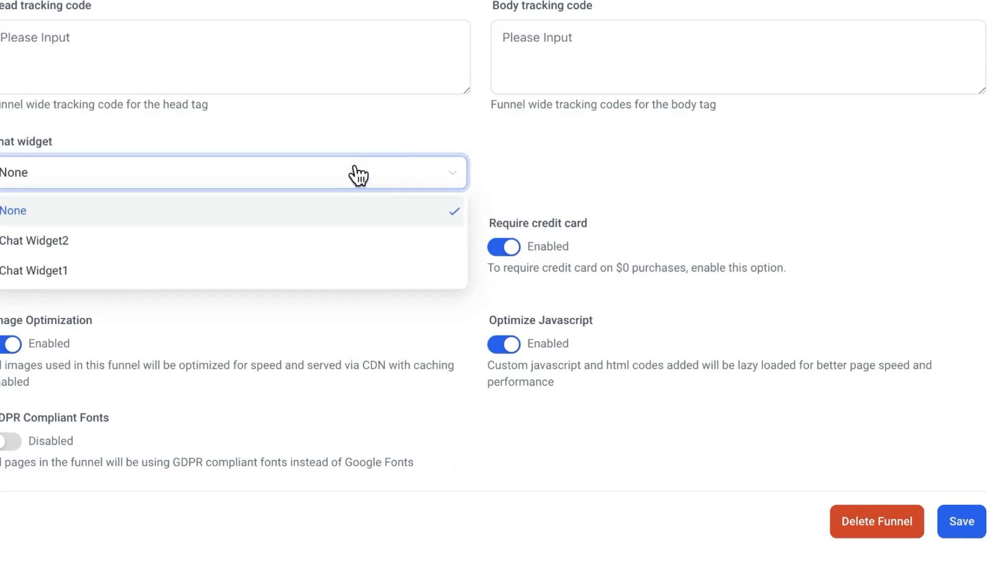
{"action": "left_click", "coordinate": [206, 240]}
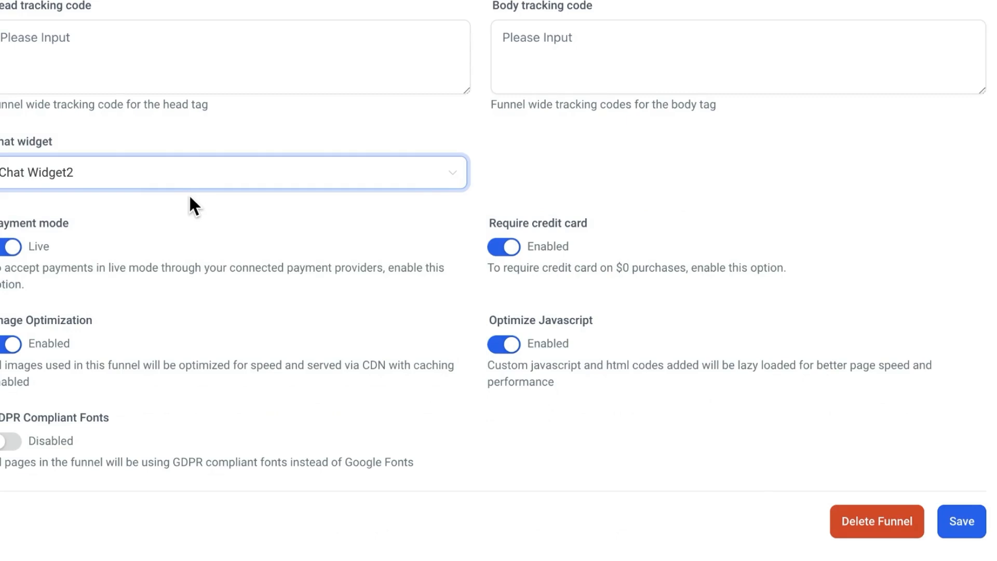
{"action": "left_click", "coordinate": [951, 526]}
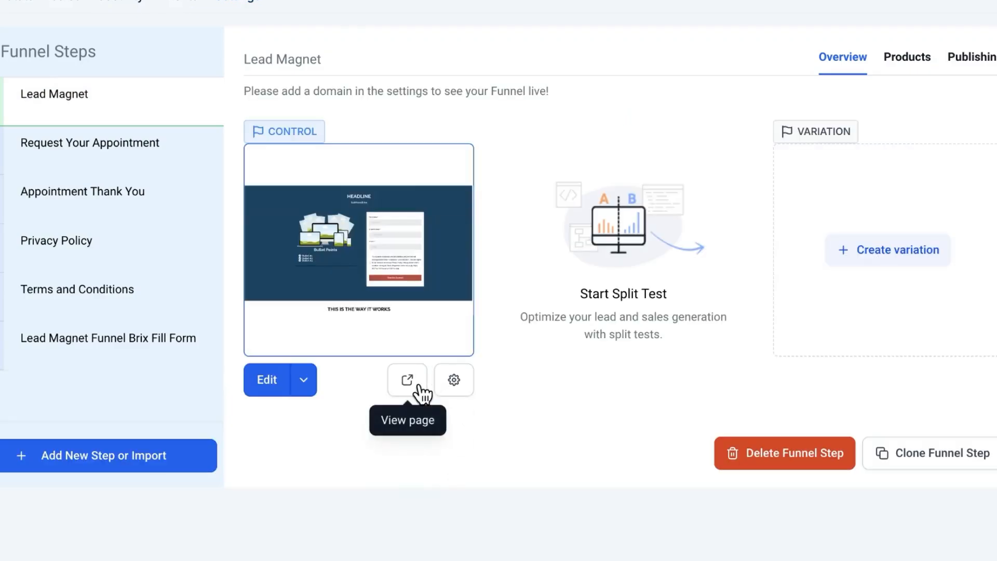
Open the Lead Magnet step's control page in its page view
{"action": "left_click", "coordinate": [418, 388]}
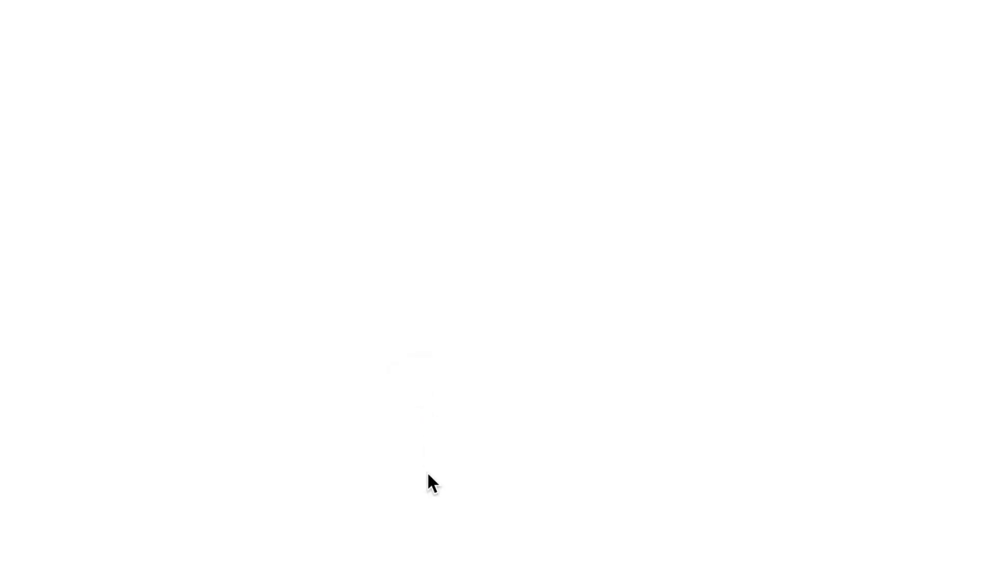